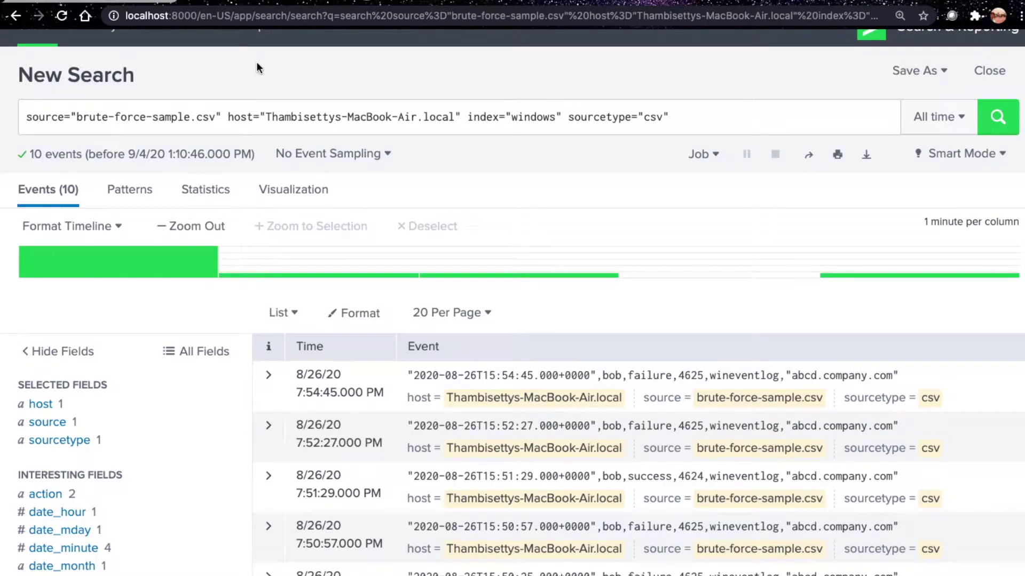
- Switch to the browser tab showing the streamstats documentation
{"action": "left_click", "coordinate": [155, 2]}
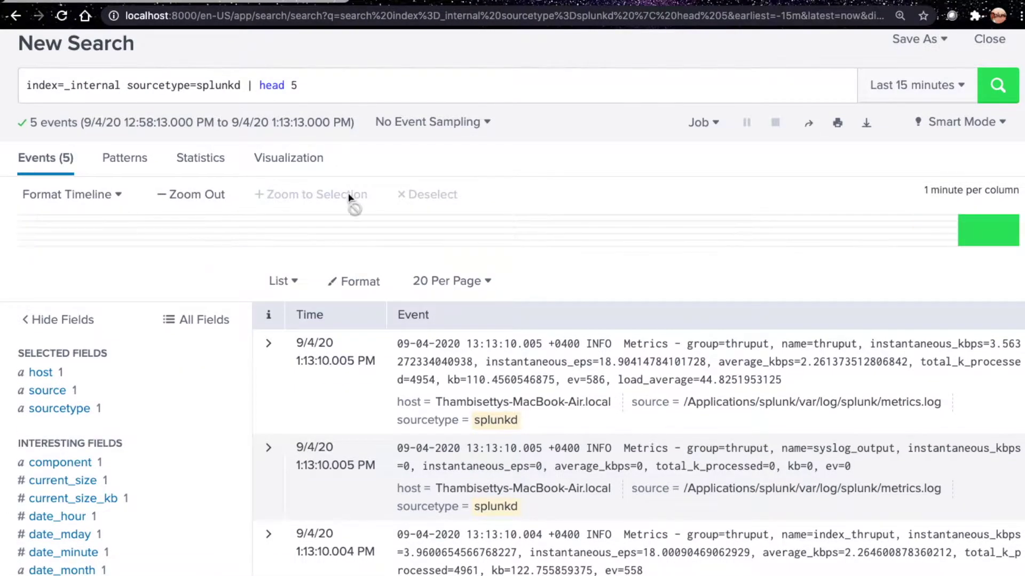
- Add a second query line '| streamstats count' to the splunkd search
{"action": "scroll", "coordinate": [350, 201], "scroll_direction": "down", "scroll_amount": 3}
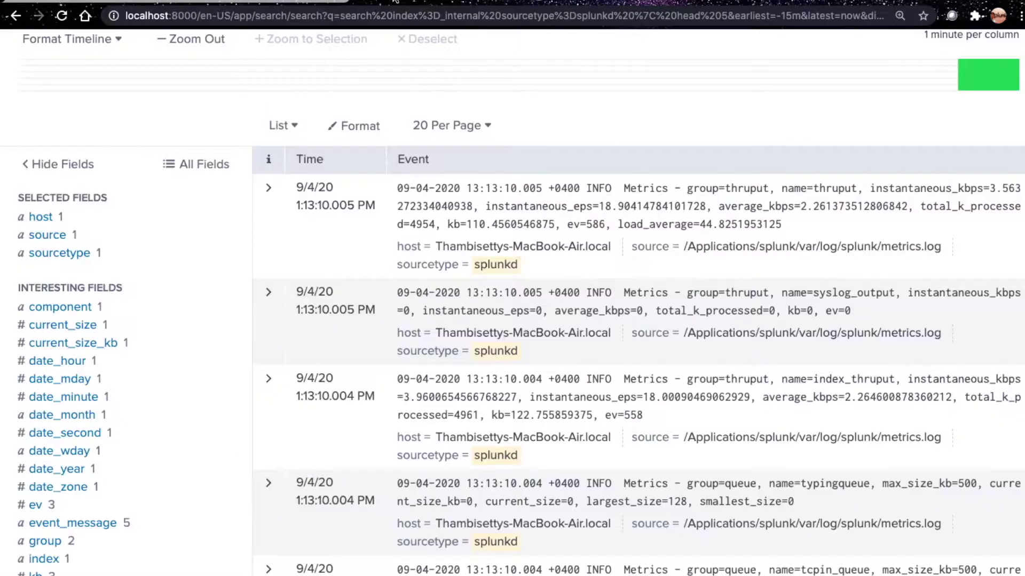
{"action": "scroll", "coordinate": [373, 104], "scroll_direction": "up", "scroll_amount": 5}
{"action": "key", "text": "shift+Return"}
{"action": "type", "text": "| streamstats count"}
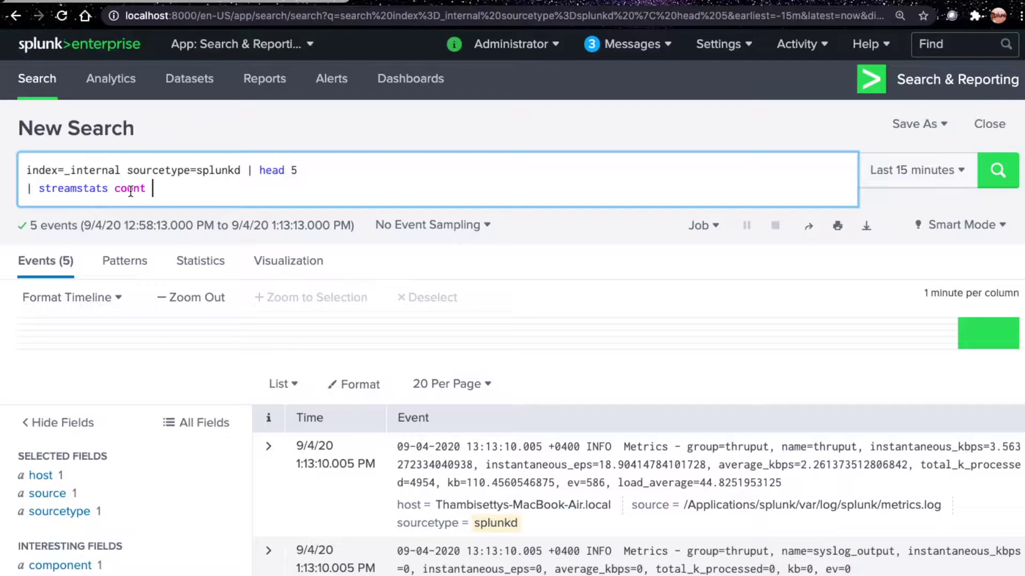
- Review the five events, then run the updated streamstats count search
{"action": "scroll", "coordinate": [96, 202], "scroll_direction": "down", "scroll_amount": 2}
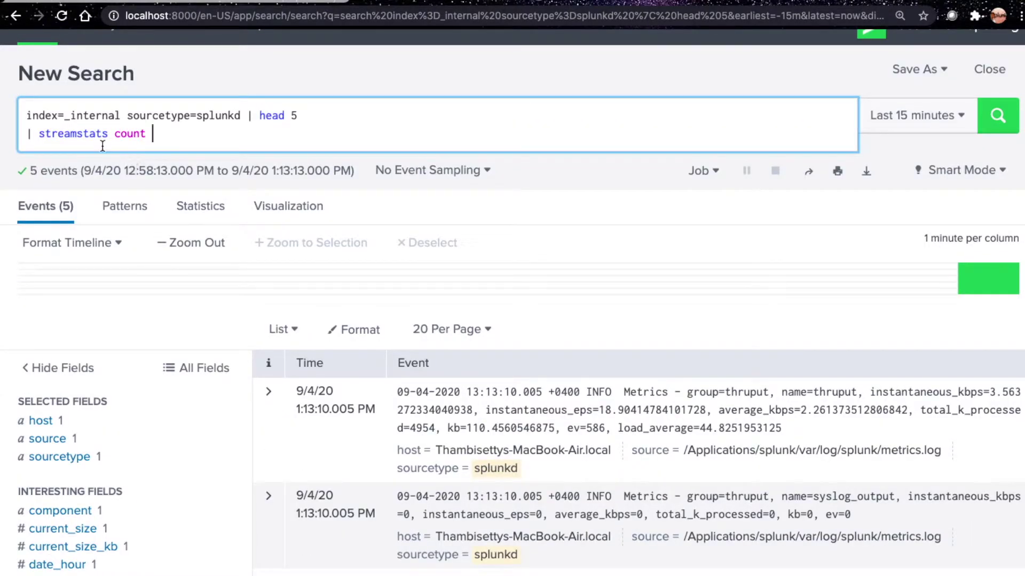
{"action": "scroll", "coordinate": [502, 399], "scroll_direction": "down", "scroll_amount": 2}
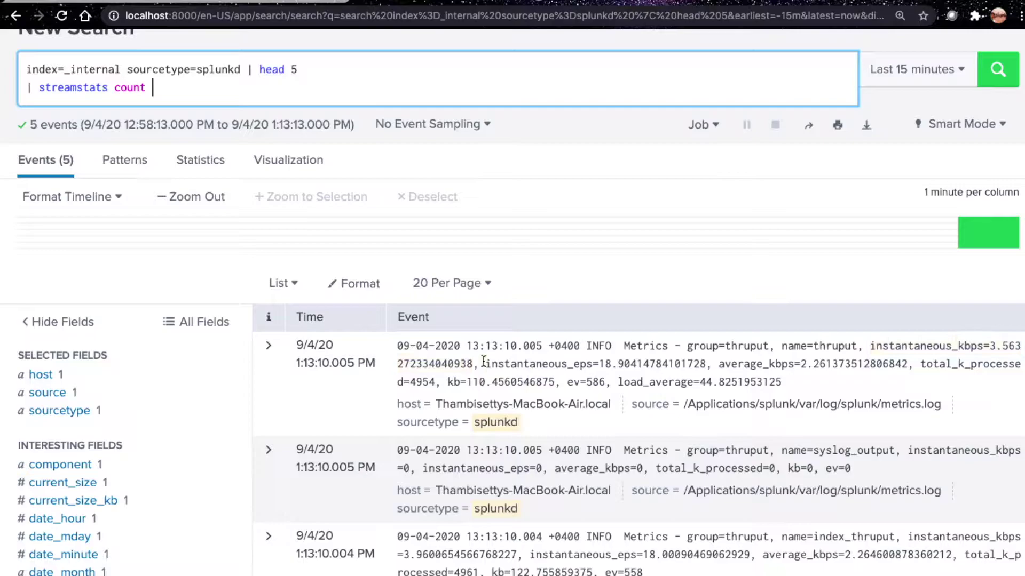
{"action": "scroll", "coordinate": [583, 411], "scroll_direction": "down", "scroll_amount": 2}
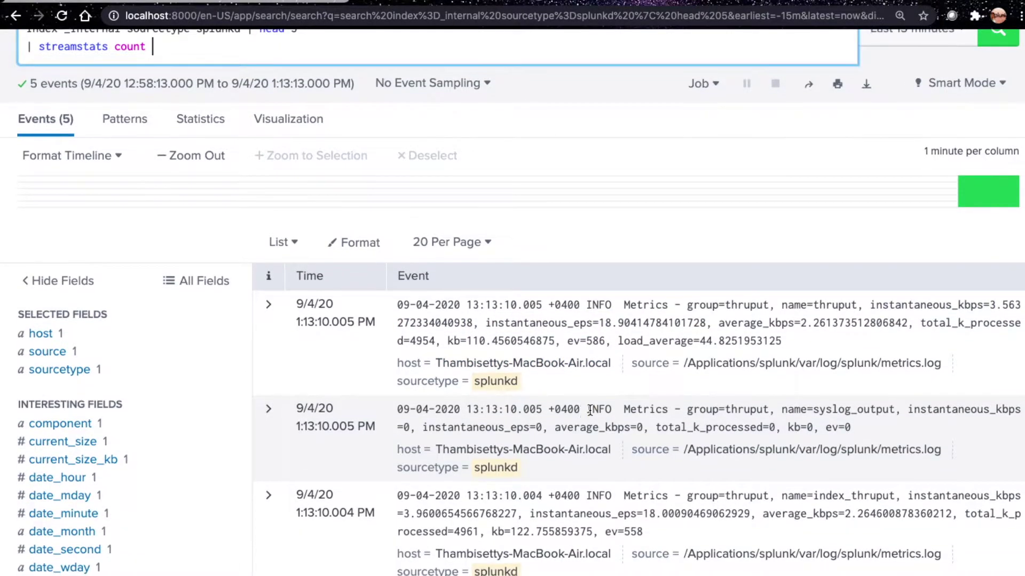
{"action": "scroll", "coordinate": [574, 422], "scroll_direction": "down", "scroll_amount": 3}
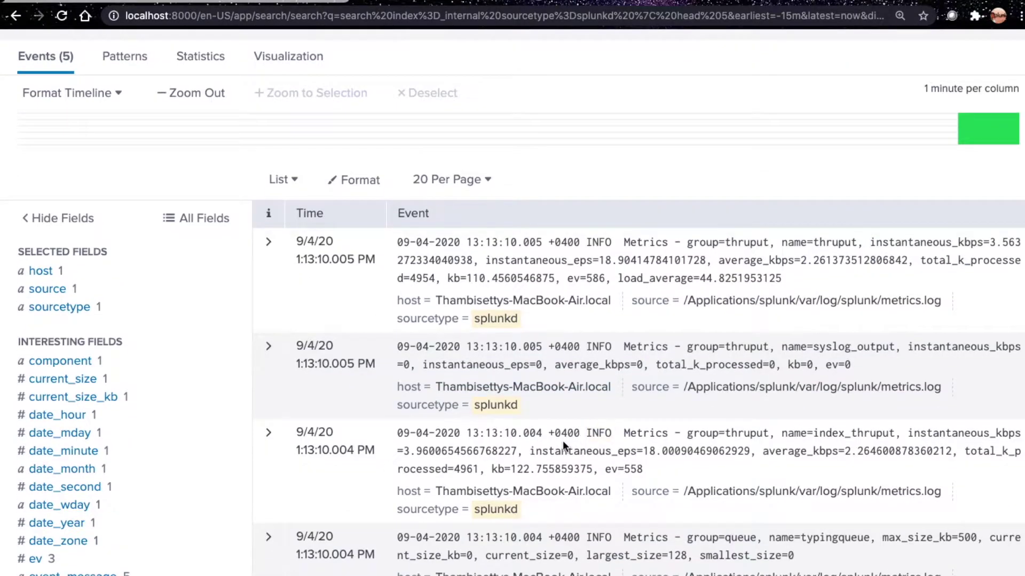
{"action": "scroll", "coordinate": [554, 484], "scroll_direction": "down", "scroll_amount": 2}
{"action": "scroll", "coordinate": [553, 484], "scroll_direction": "down", "scroll_amount": 4}
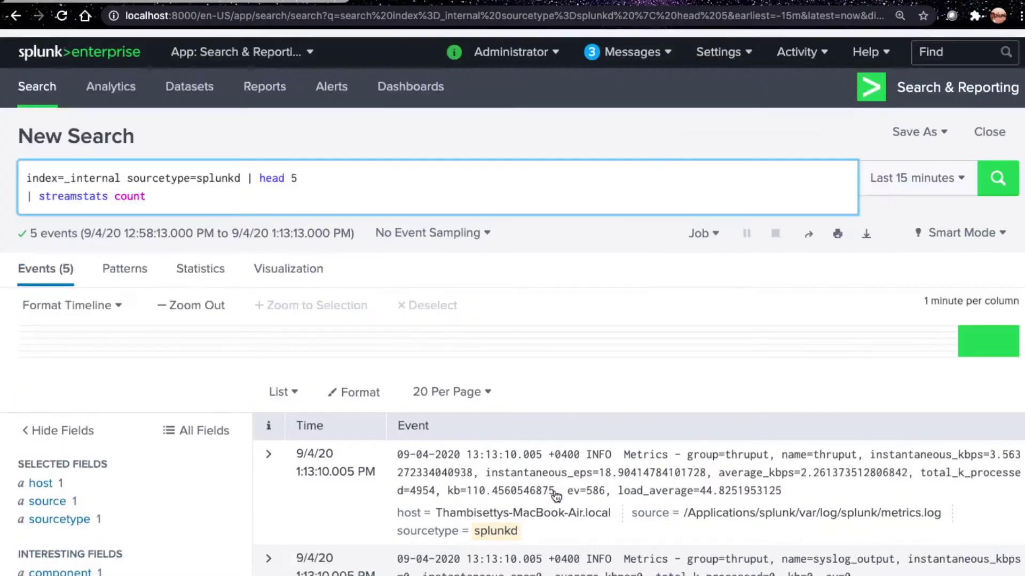
{"action": "key", "text": "Return"}
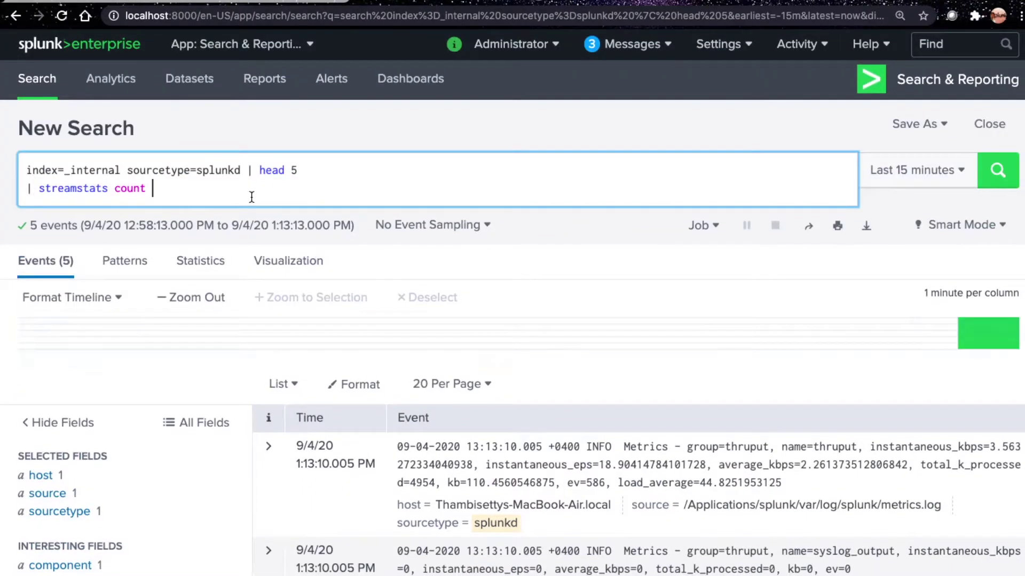
{"action": "scroll", "coordinate": [226, 152], "scroll_direction": "down", "scroll_amount": 3}
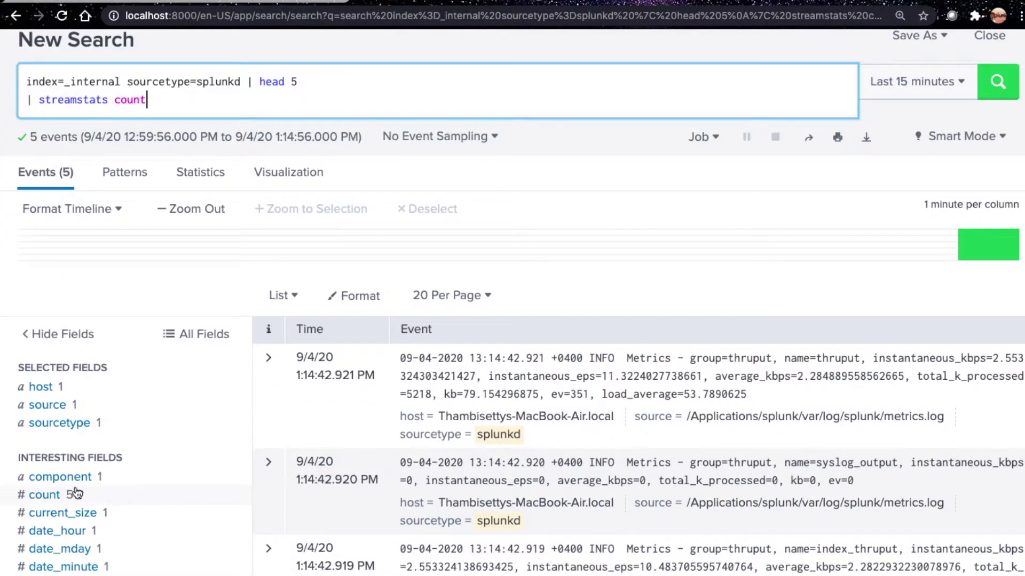
- Check the count field's values, then add a '| table _raw count' line to the query
{"action": "left_click", "coordinate": [59, 495]}
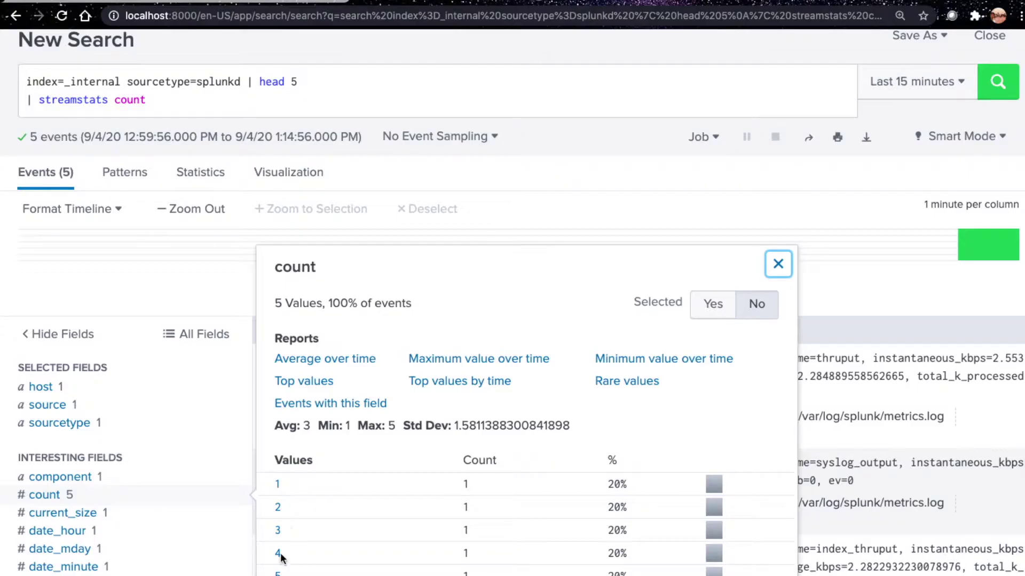
{"action": "left_click", "coordinate": [364, 93]}
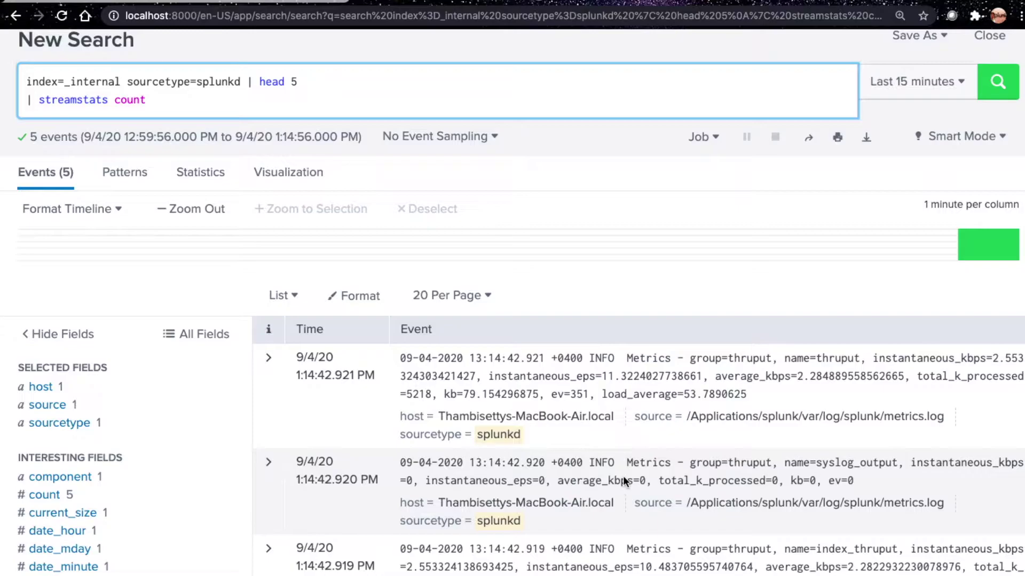
{"action": "key", "text": "shift+Return"}
{"action": "type", "text": "| table _raw count"}
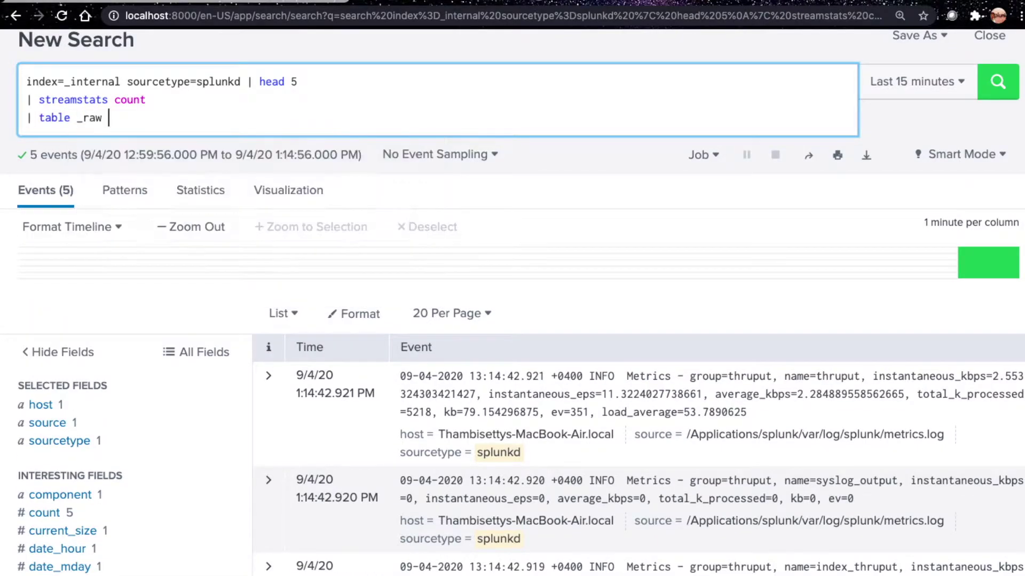
- Run the search to table _raw with count 1–5, then place the caret in streamstats
{"action": "key", "text": "Return"}
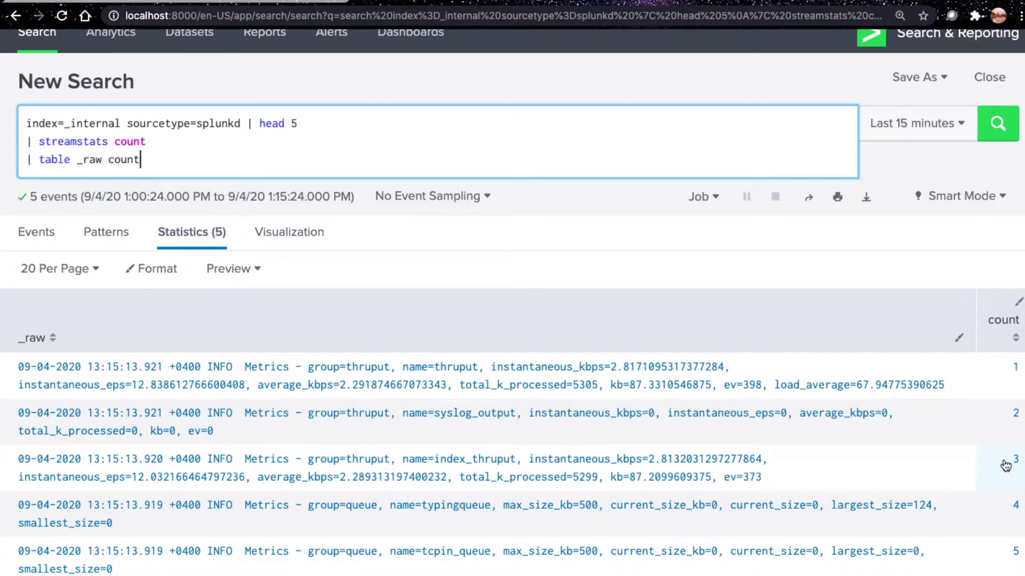
{"action": "left_click", "coordinate": [133, 143]}
{"action": "left_click", "coordinate": [164, 144]}
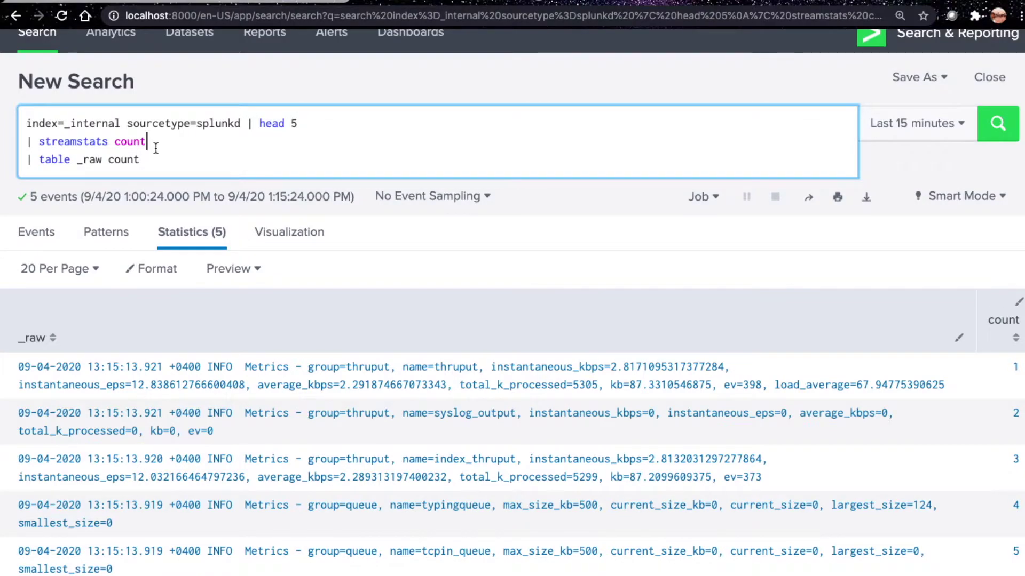
{"action": "left_click", "coordinate": [92, 142]}
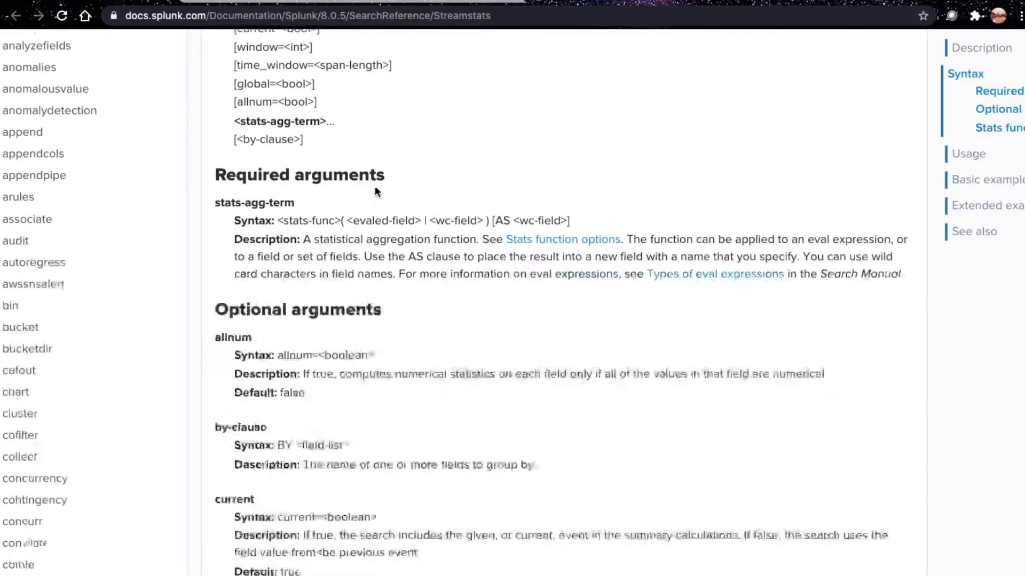
- Scroll the streamstats reference down to Stats function options and back to Required arguments
{"action": "scroll", "coordinate": [375, 190], "scroll_direction": "down", "scroll_amount": 20}
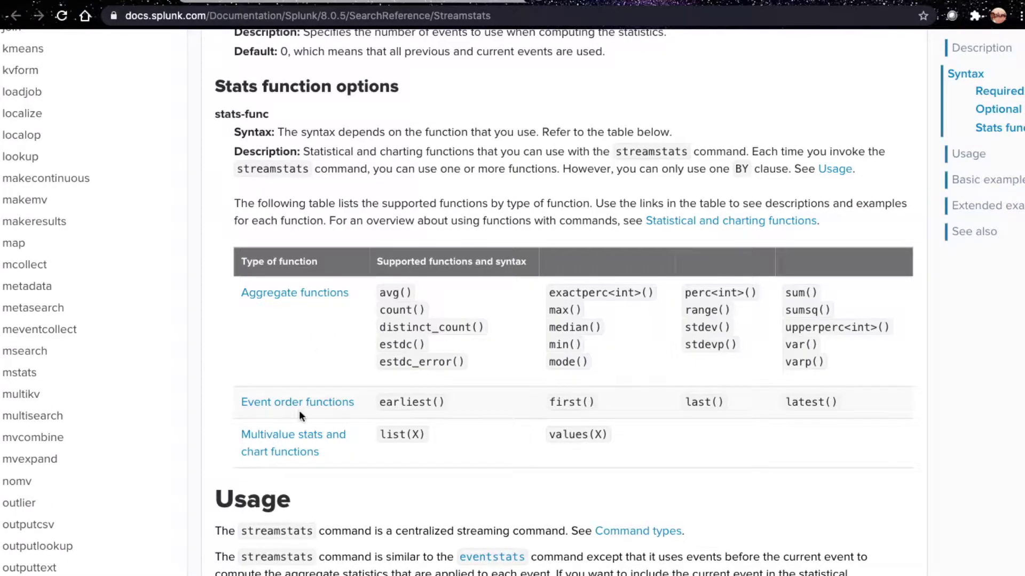
{"action": "scroll", "coordinate": [301, 413], "scroll_direction": "down", "scroll_amount": 1}
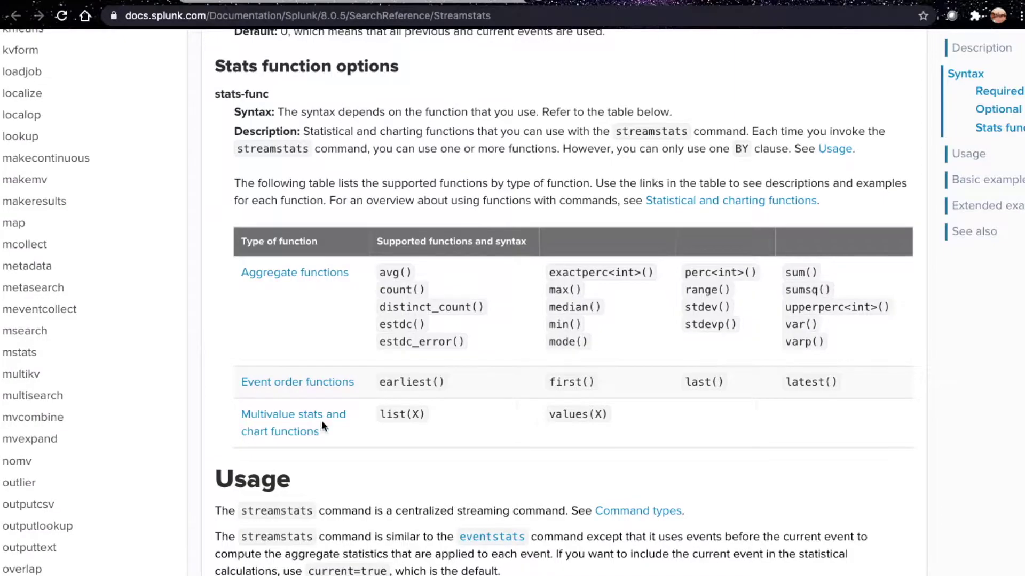
{"action": "scroll", "coordinate": [357, 327], "scroll_direction": "up", "scroll_amount": 20}
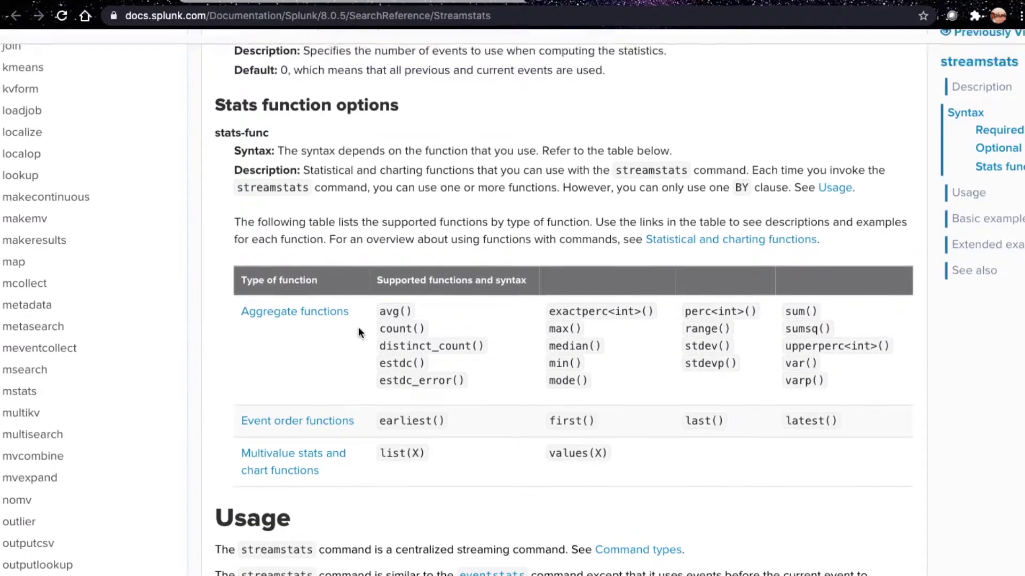
{"action": "scroll", "coordinate": [357, 327], "scroll_direction": "up", "scroll_amount": 1}
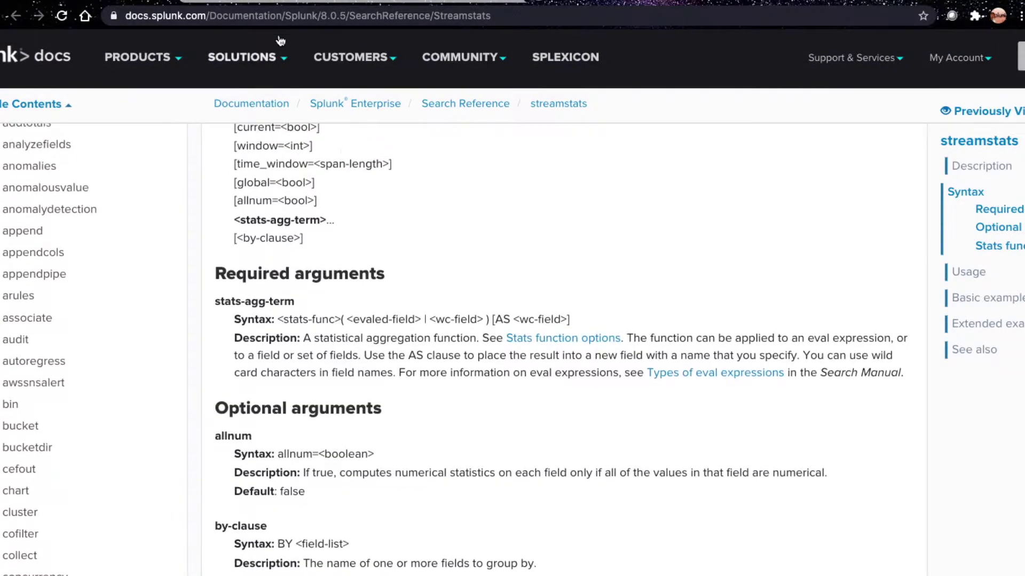
- Return to the Splunk brute-force search and look through its sample events
{"action": "key", "text": "ctrl+Tab"}
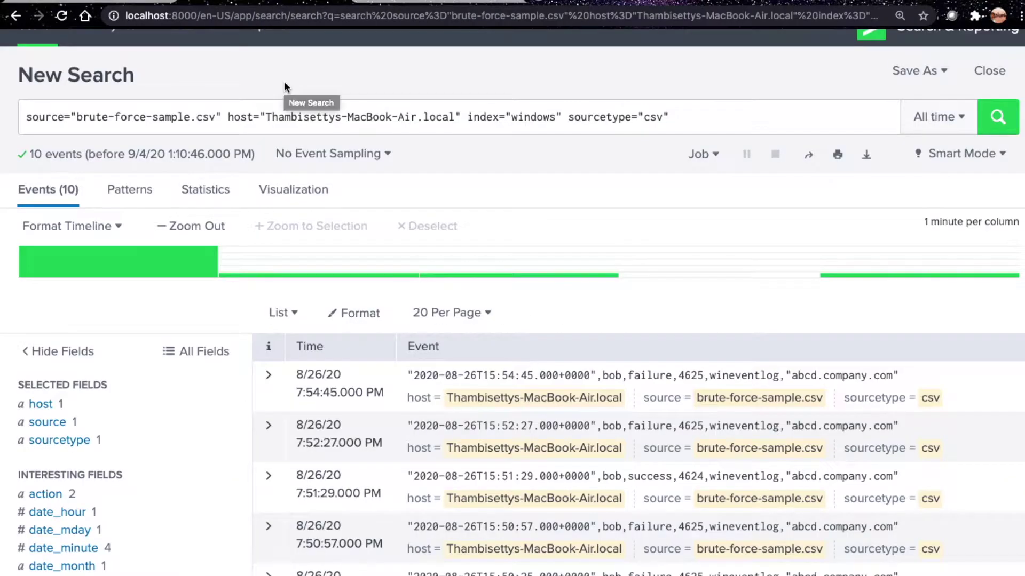
{"action": "scroll", "coordinate": [502, 423], "scroll_direction": "down", "scroll_amount": 5}
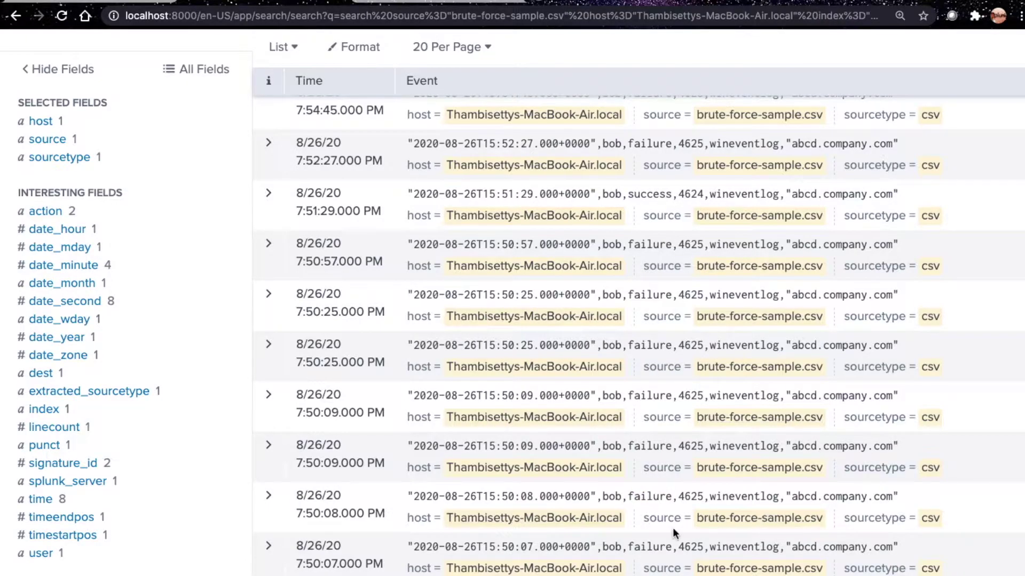
{"action": "scroll", "coordinate": [690, 390], "scroll_direction": "up", "scroll_amount": 1}
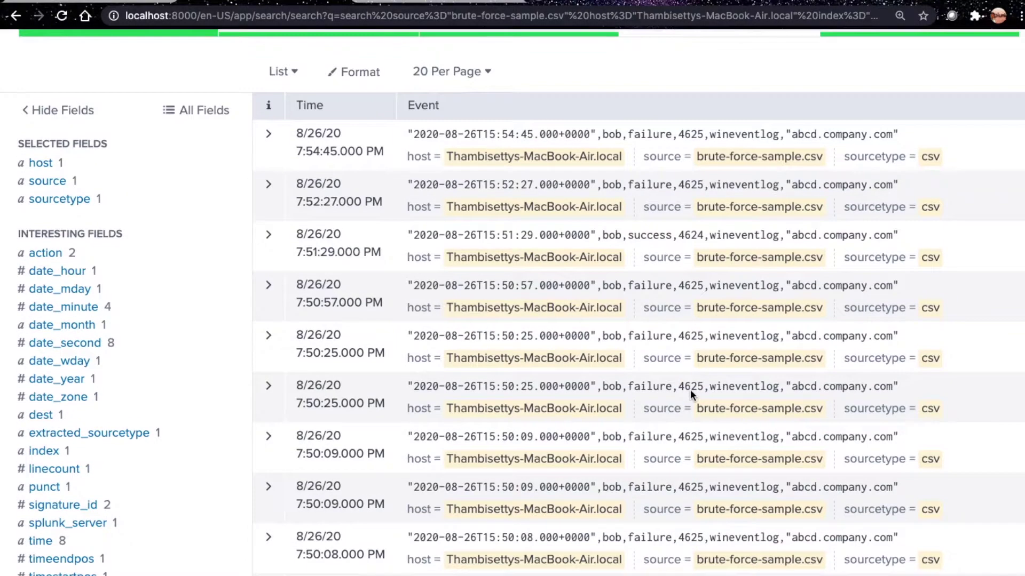
{"action": "scroll", "coordinate": [690, 390], "scroll_direction": "up", "scroll_amount": 1}
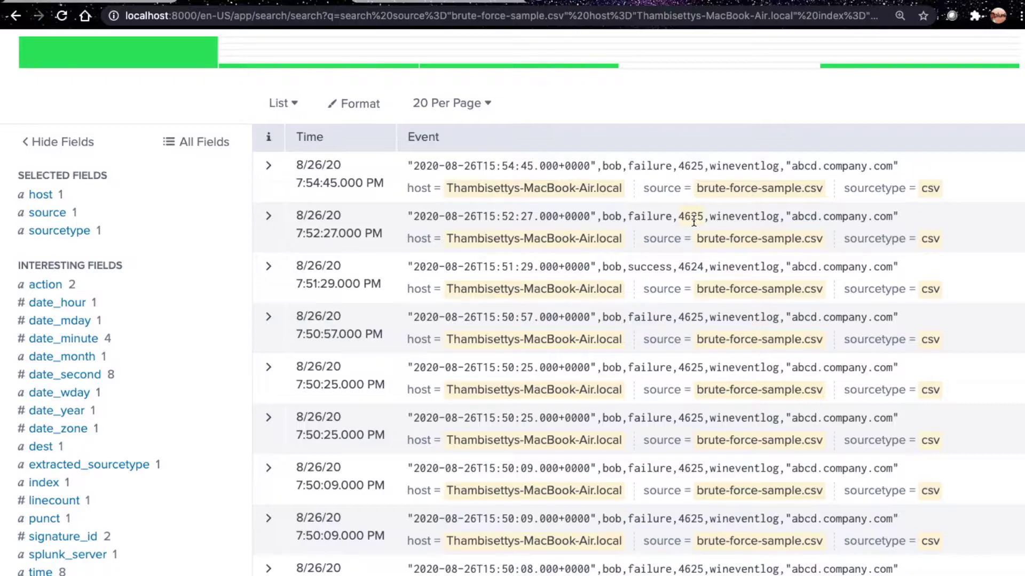
{"action": "scroll", "coordinate": [694, 221], "scroll_direction": "up", "scroll_amount": 6}
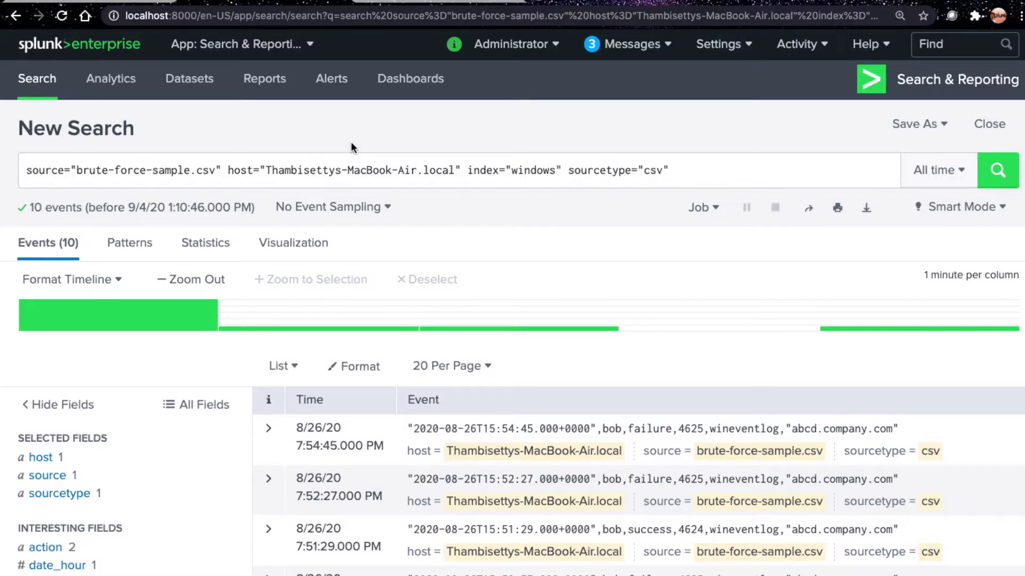
- Open facebook.com in a new browser tab
{"action": "key", "text": "ctrl+t"}
{"action": "type", "text": "fac"}
{"action": "key", "text": "Return"}
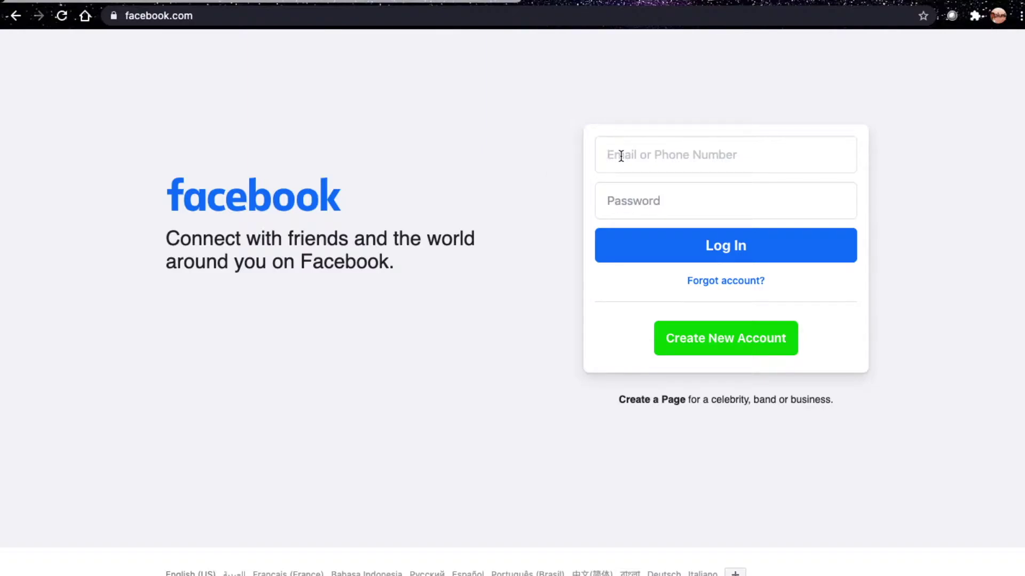
- Enter a test username in the Email or Phone field and select the entered text
{"action": "type", "text": "abcd"}
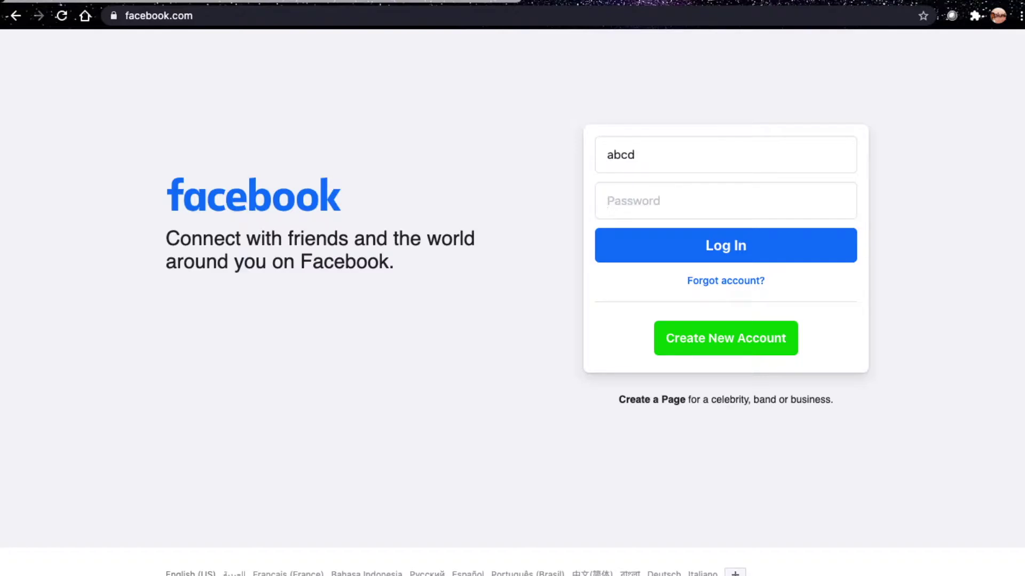
{"action": "double_click", "coordinate": [624, 158]}
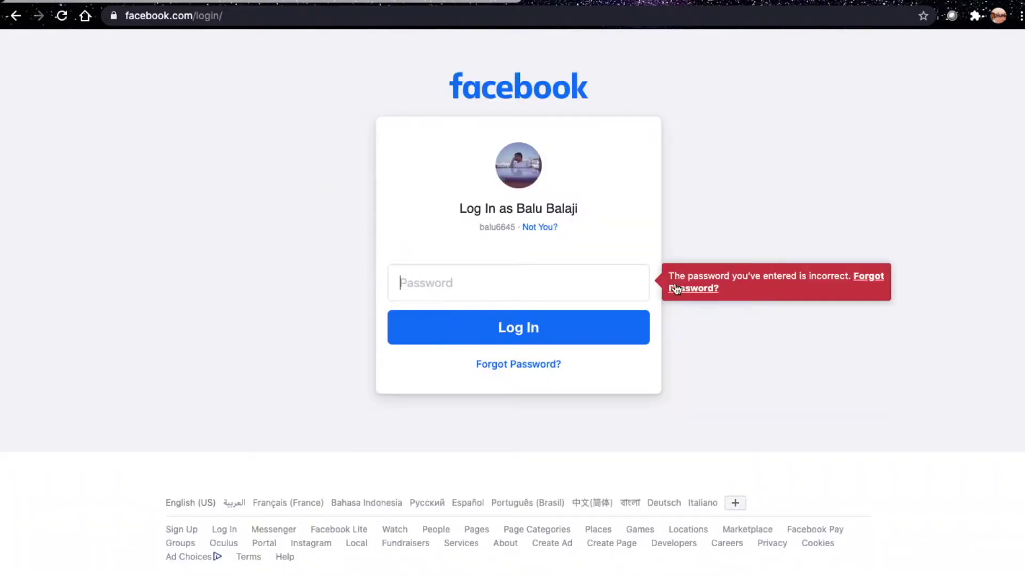
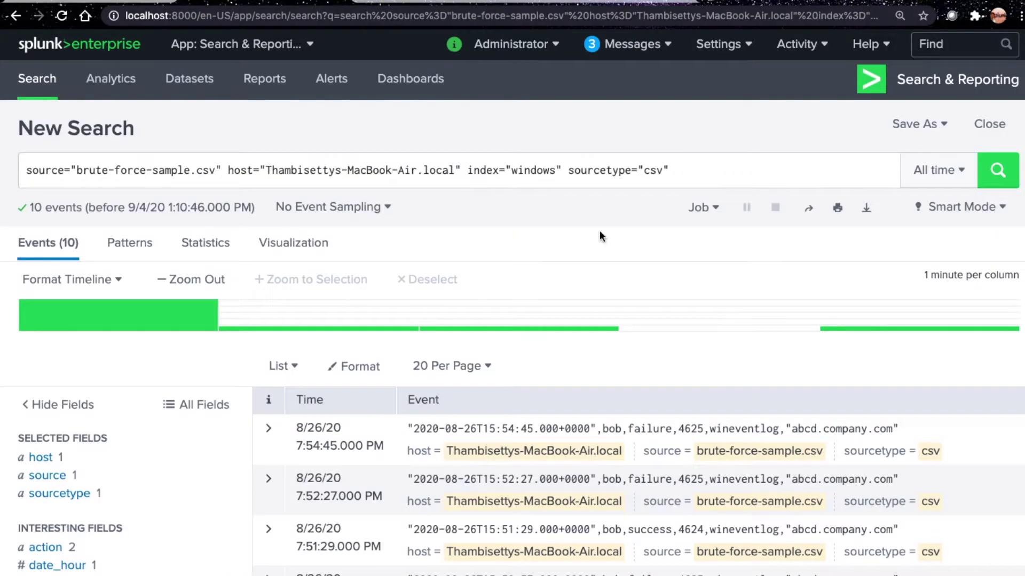
- Scroll through the Splunk results for brute-force-sample.csv, showing 10 failed and successful login events
{"action": "scroll", "coordinate": [608, 406], "scroll_direction": "down", "scroll_amount": 6}
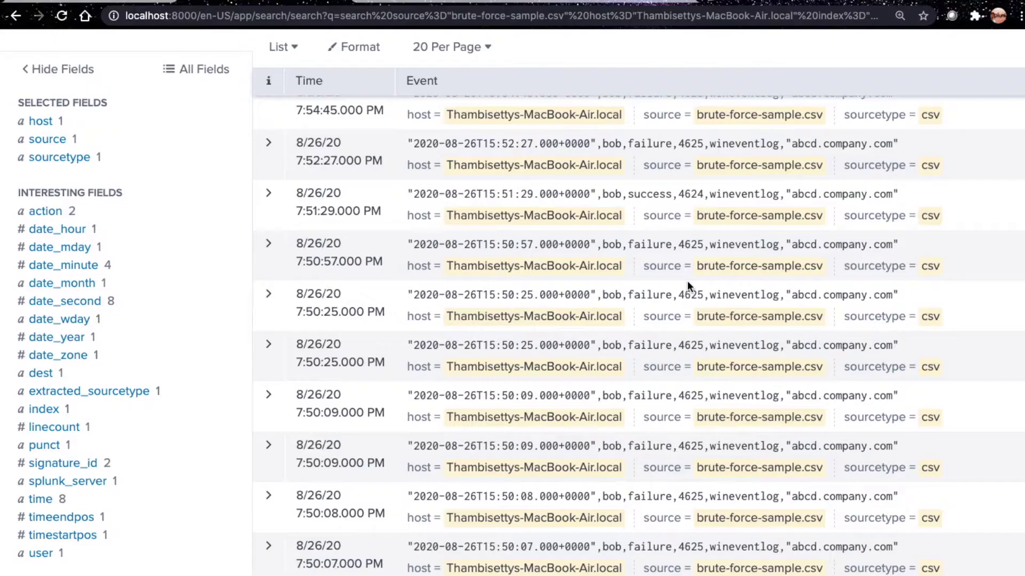
{"action": "scroll", "coordinate": [688, 286], "scroll_direction": "up", "scroll_amount": 1}
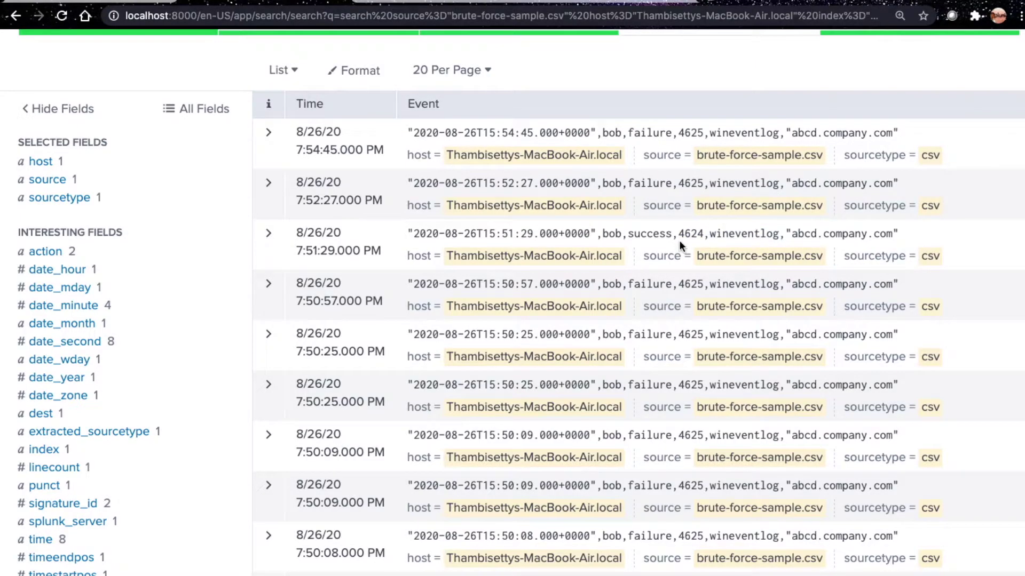
{"action": "scroll", "coordinate": [679, 240], "scroll_direction": "up", "scroll_amount": 6}
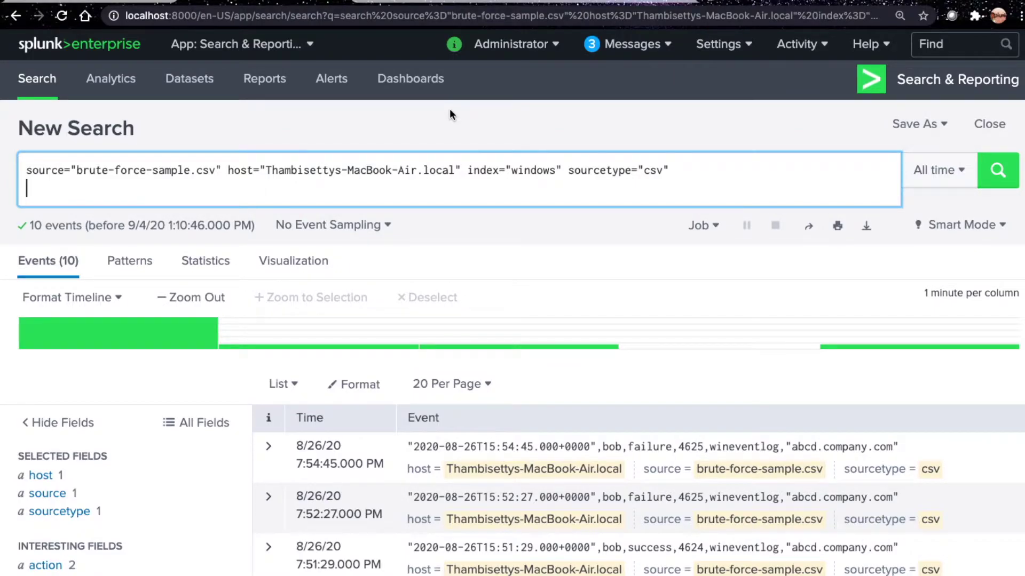
{"action": "scroll", "coordinate": [710, 475], "scroll_direction": "down", "scroll_amount": 6}
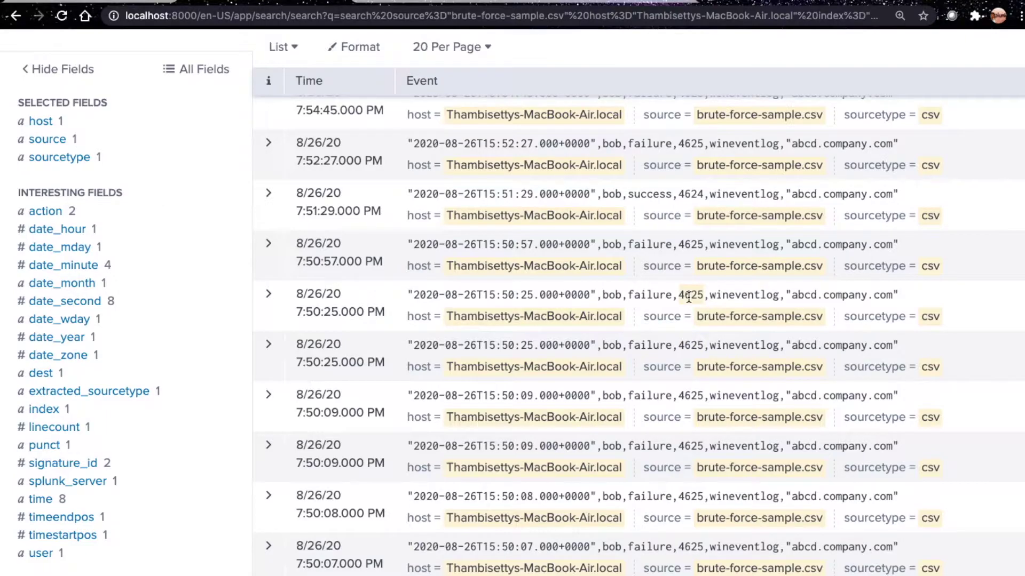
{"action": "scroll", "coordinate": [688, 241], "scroll_direction": "up", "scroll_amount": 1}
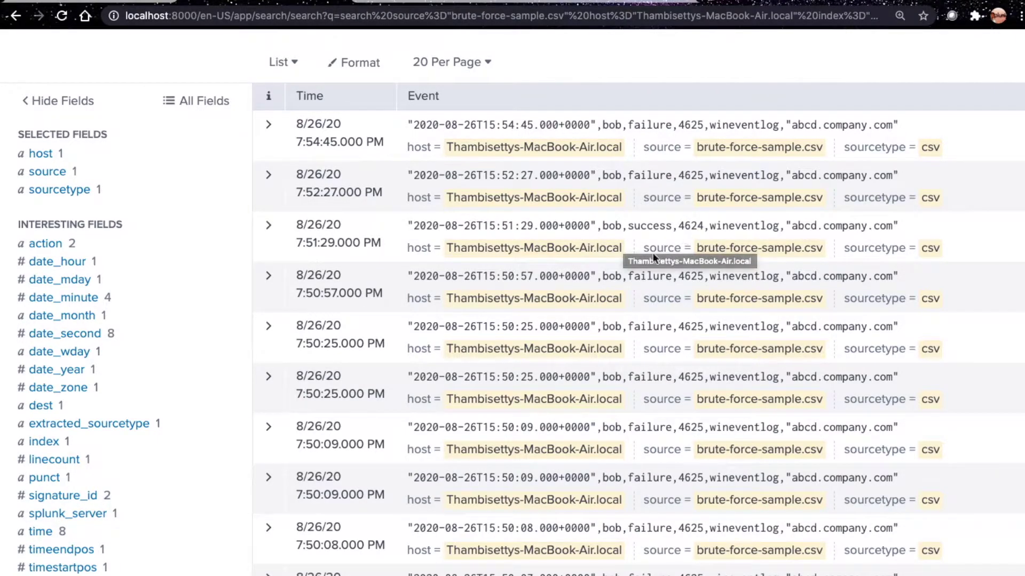
{"action": "scroll", "coordinate": [670, 253], "scroll_direction": "up", "scroll_amount": 10}
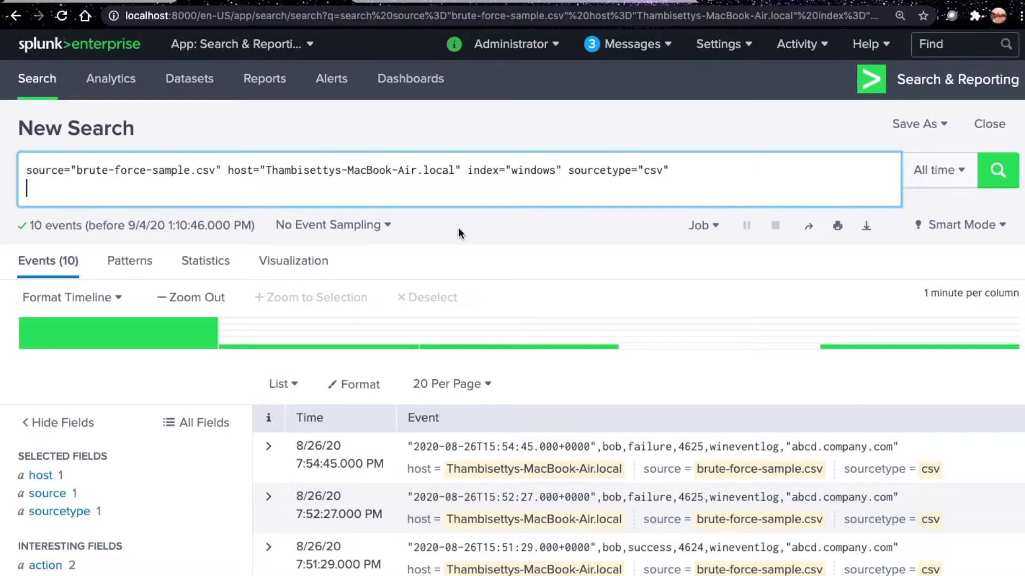
- Trim the pasted pipeline to end at '| stats count by _time,user,action,signature_id,dest' and run it
{"action": "type", "text": "| stats count by _time,user,action,signature_id,dest | streamstats global=true count current=false by user,action | streamstats global=true current=false last(count) as last_count last(action) as last_action by user | search last_action=\"failure\" AND action=\"success\" AND last_count>=4 AND count=0 | eval failure_count=last_count+1 | fields - last_action,count,last_count | convert ctime(_time) timeformat=\"%d/%m/%Y %T\""}
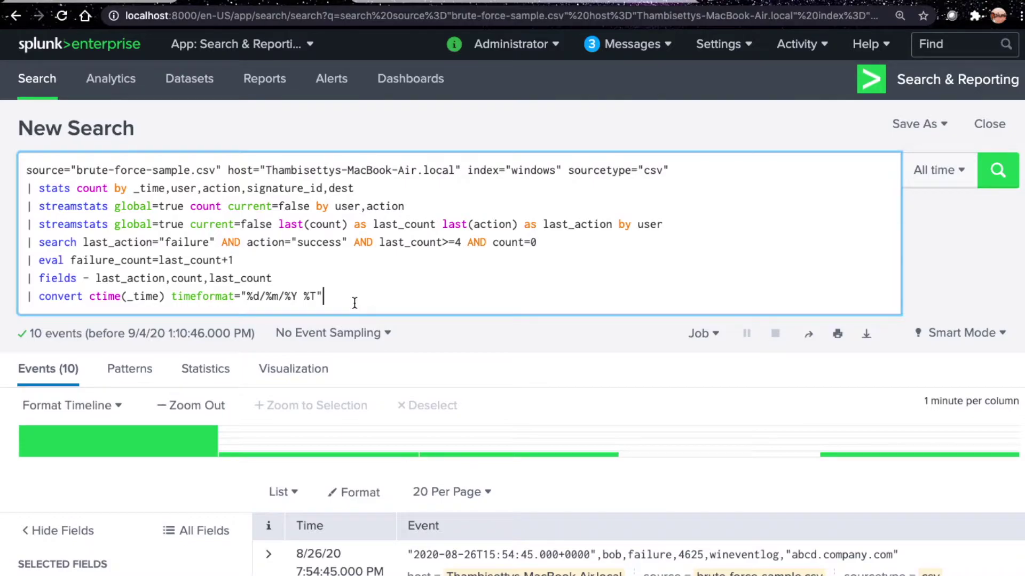
{"action": "key", "text": "shift+Up"}
{"action": "key", "text": "shift+Up"}
{"action": "key", "text": "shift+Up"}
{"action": "key", "text": "shift+Up"}
{"action": "key", "text": "shift+Up"}
{"action": "key", "text": "super+shift+Left"}
{"action": "key", "text": "super+c"}
{"action": "key", "text": "BackSpace"}
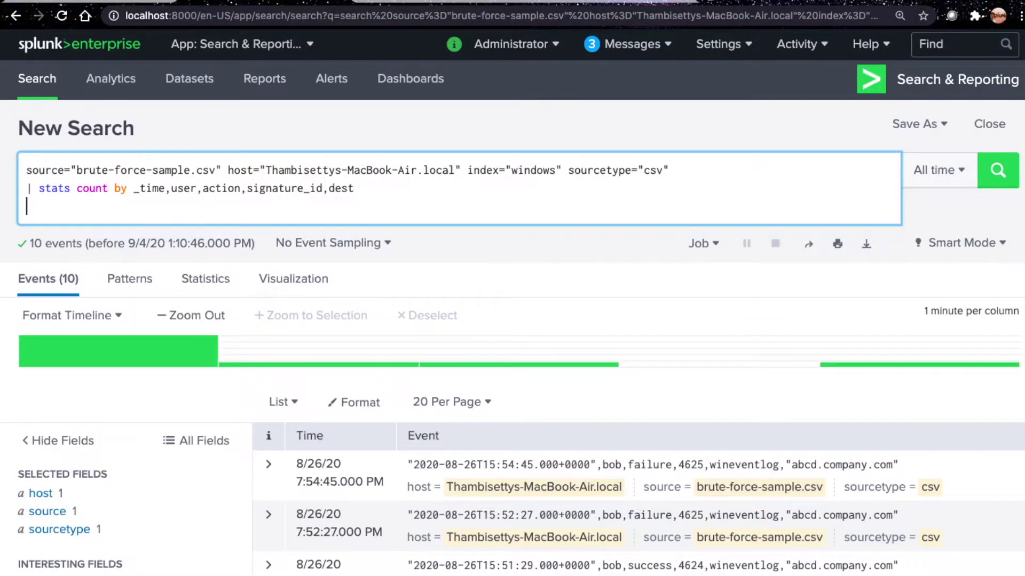
{"action": "key", "text": "BackSpace"}
{"action": "key", "text": "Return"}
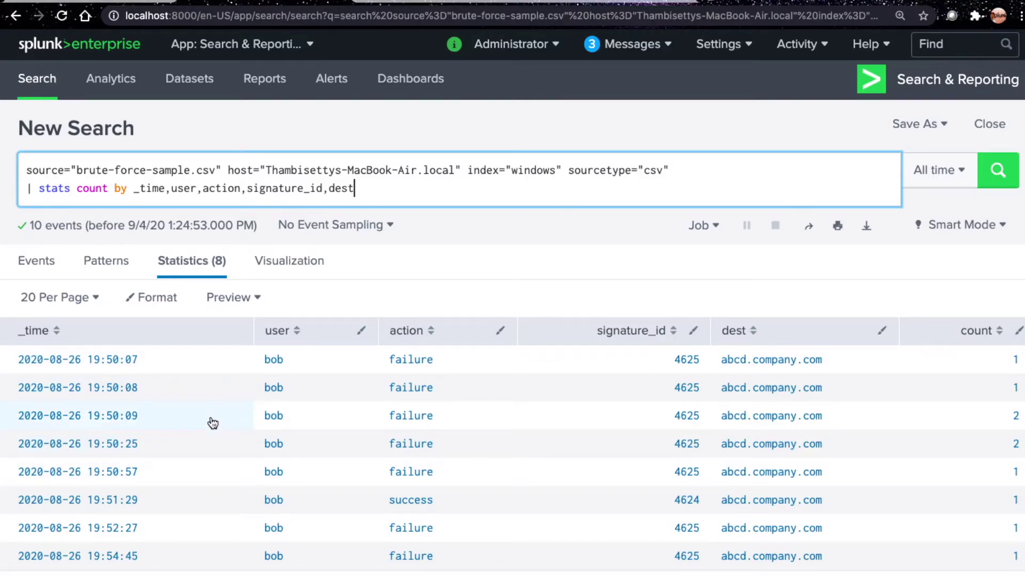
- Re-paste the pipeline and keep only the 'streamstats global=true count current=false by user,action' line after stats
{"action": "key", "text": "super+v"}
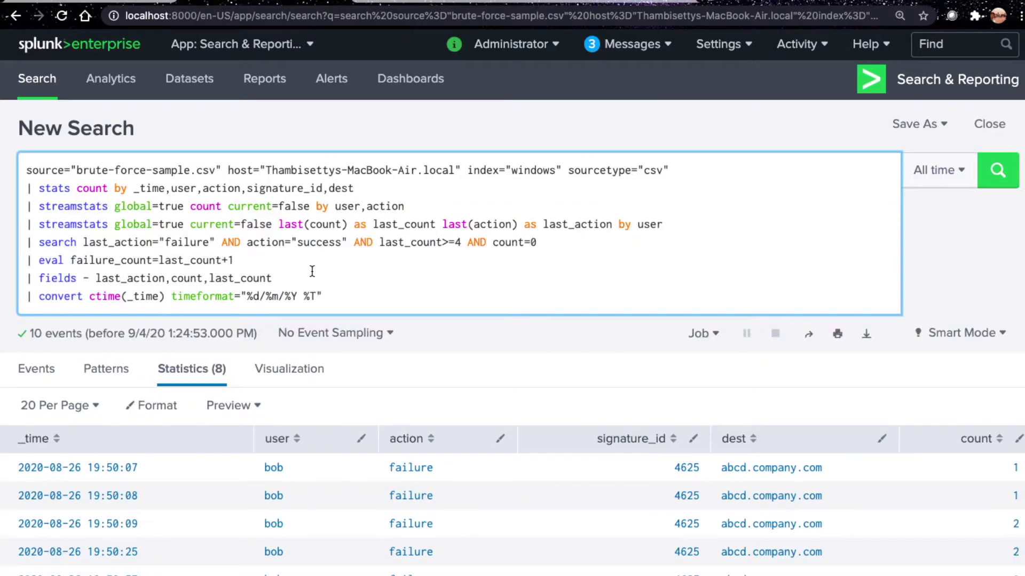
{"action": "left_click", "coordinate": [27, 222], "text": "shift"}
{"action": "key", "text": "BackSpace"}
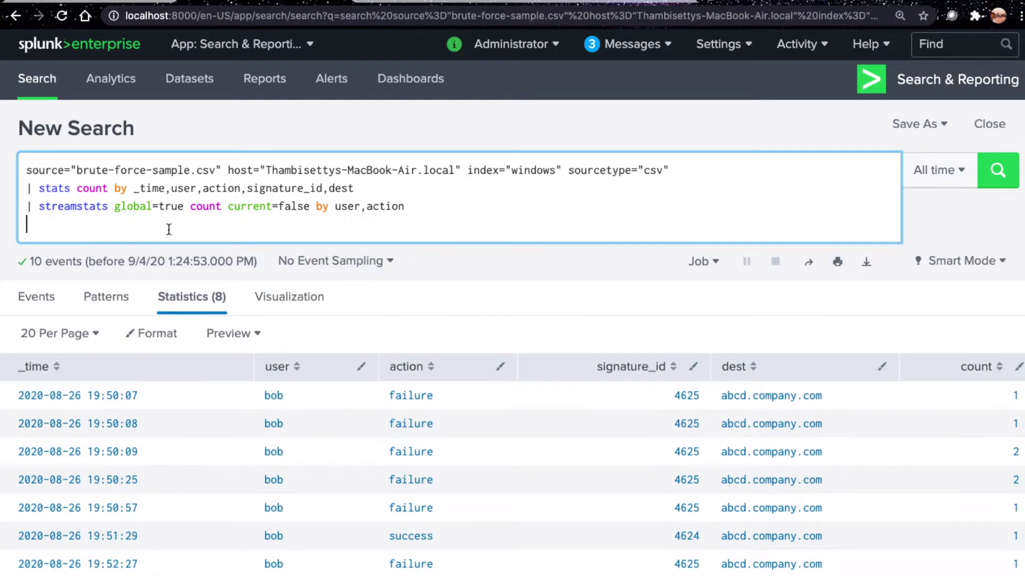
{"action": "scroll", "coordinate": [190, 229], "scroll_direction": "down", "scroll_amount": 1}
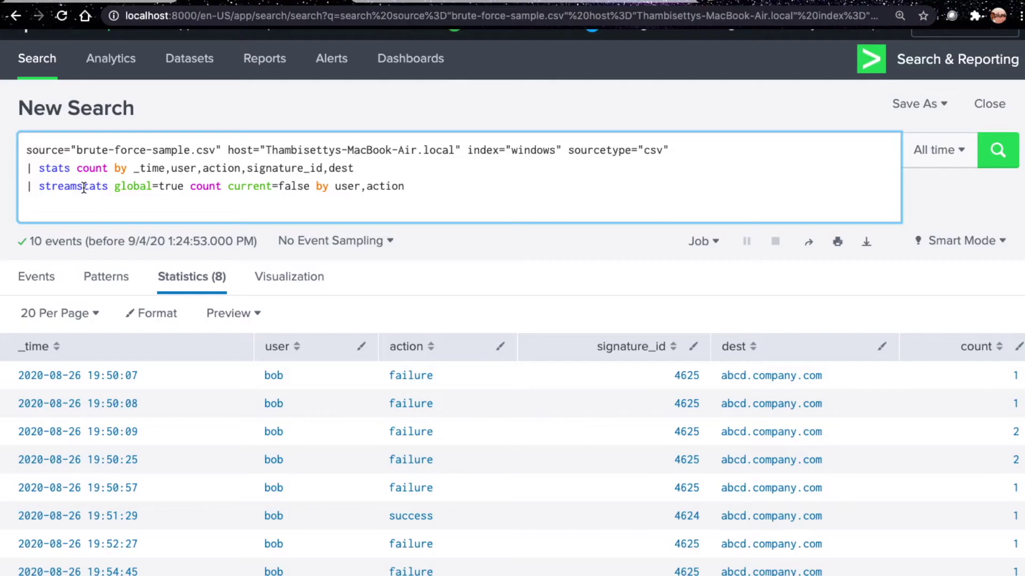
{"action": "left_click", "coordinate": [130, 189]}
{"action": "left_click", "coordinate": [133, 2]}
{"action": "key", "text": "ctrl+f"}
{"action": "type", "text": "global"}
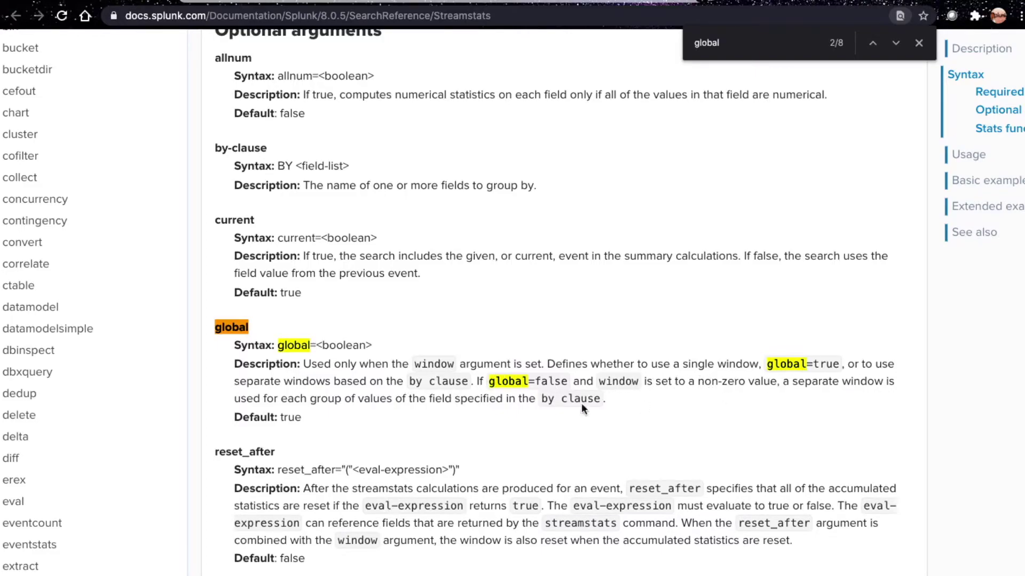
{"action": "scroll", "coordinate": [369, 398], "scroll_direction": "down", "scroll_amount": 1}
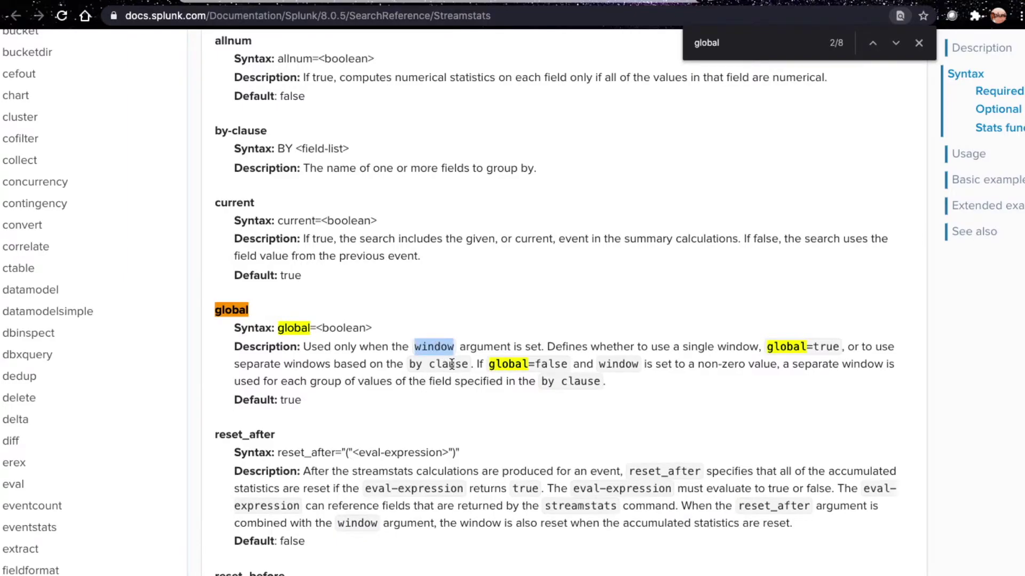
{"action": "scroll", "coordinate": [451, 362], "scroll_direction": "down", "scroll_amount": 10}
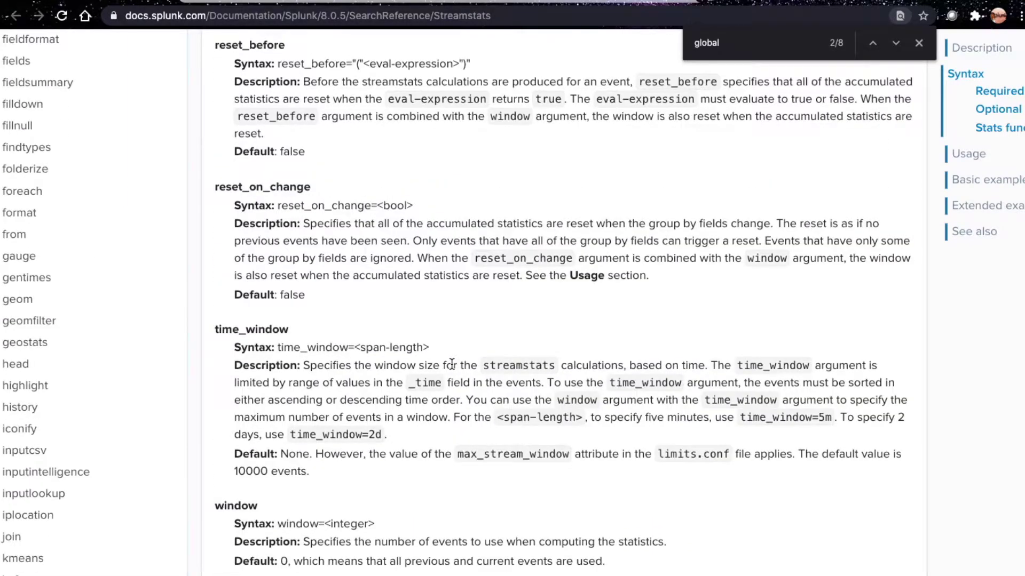
{"action": "scroll", "coordinate": [451, 364], "scroll_direction": "down", "scroll_amount": 5}
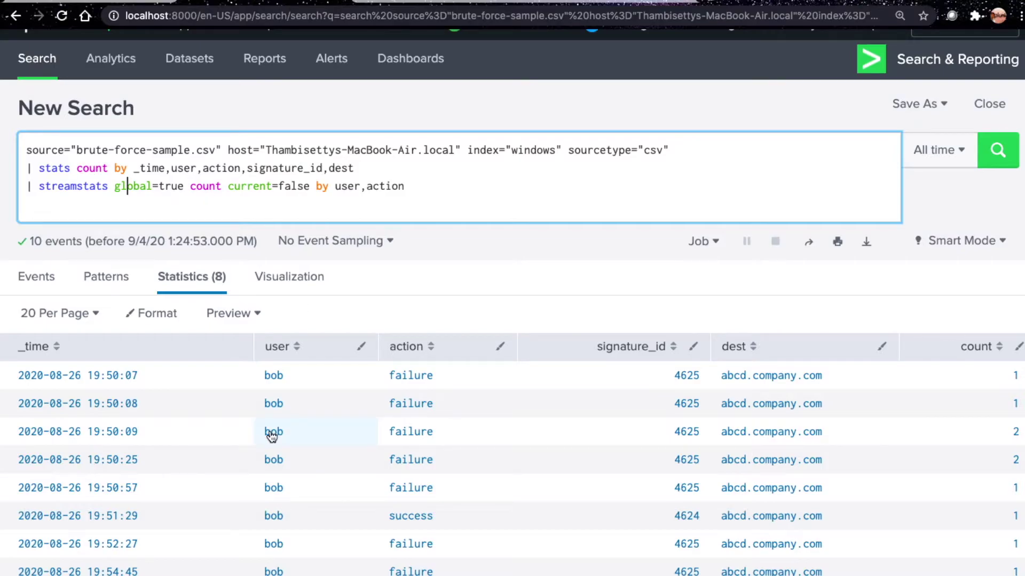
- Review the streamstats count, current=false and user,action settings, then rerun to get counts 0,1,2,3,4,0,5,6
{"action": "left_click", "coordinate": [221, 187]}
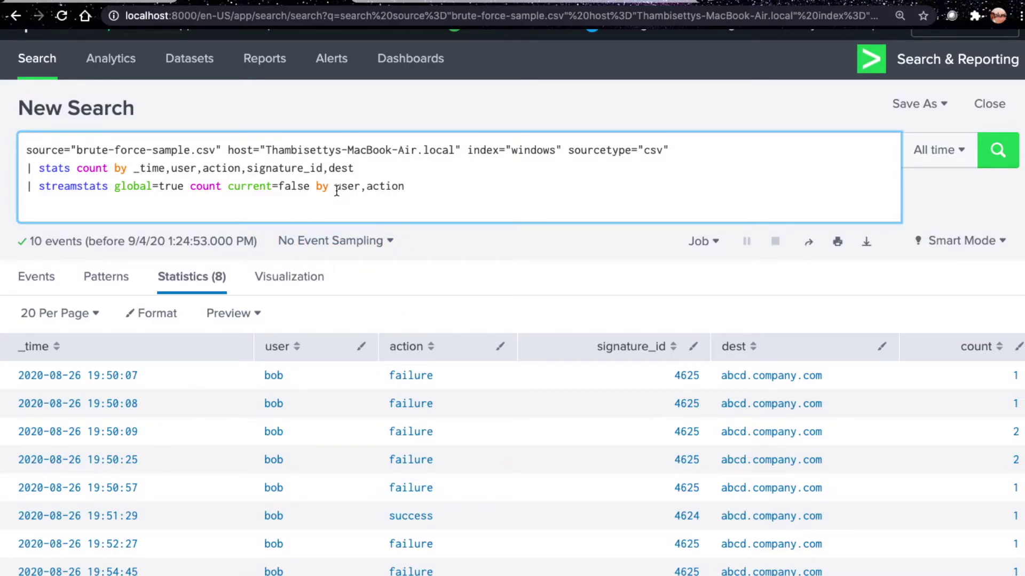
{"action": "left_click_drag", "start_coordinate": [335, 187], "coordinate": [412, 193]}
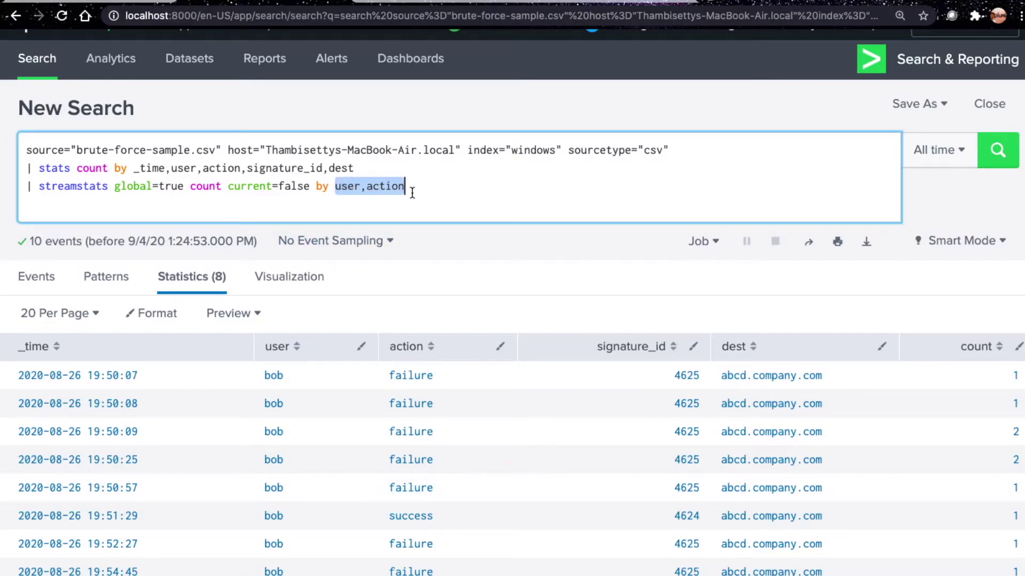
{"action": "left_click", "coordinate": [224, 186]}
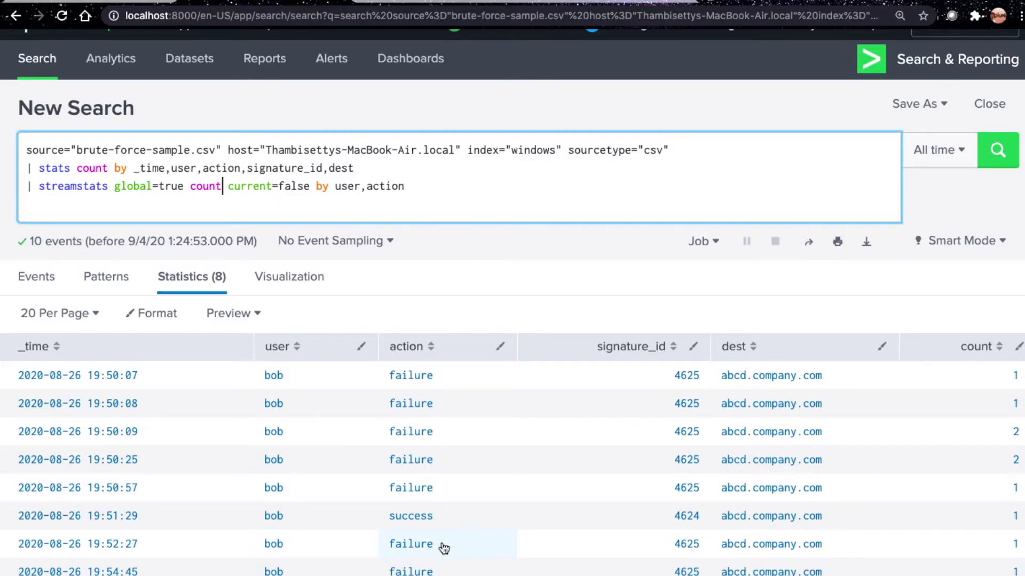
{"action": "left_click", "coordinate": [254, 187]}
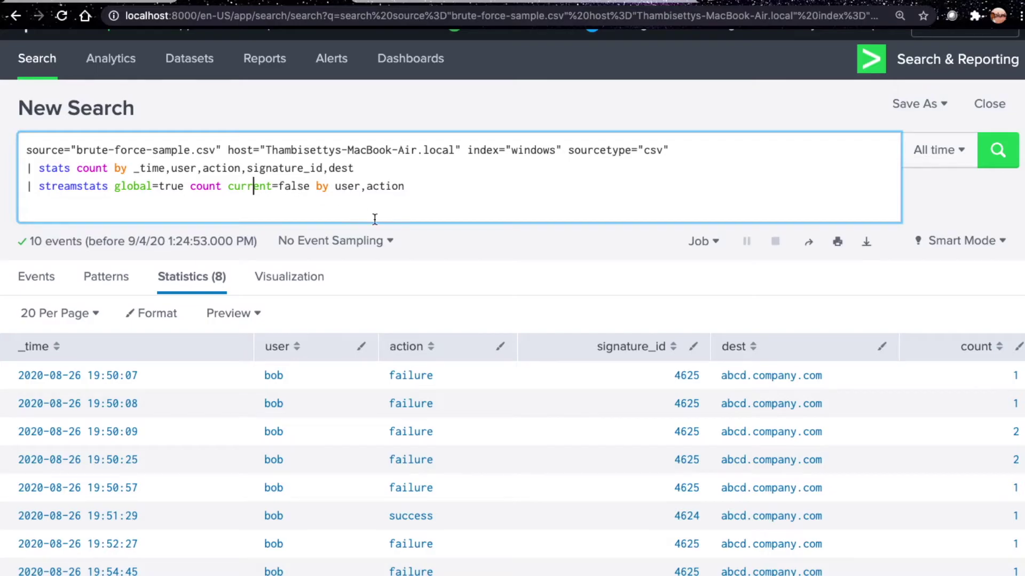
{"action": "left_click_drag", "start_coordinate": [334, 186], "coordinate": [489, 203]}
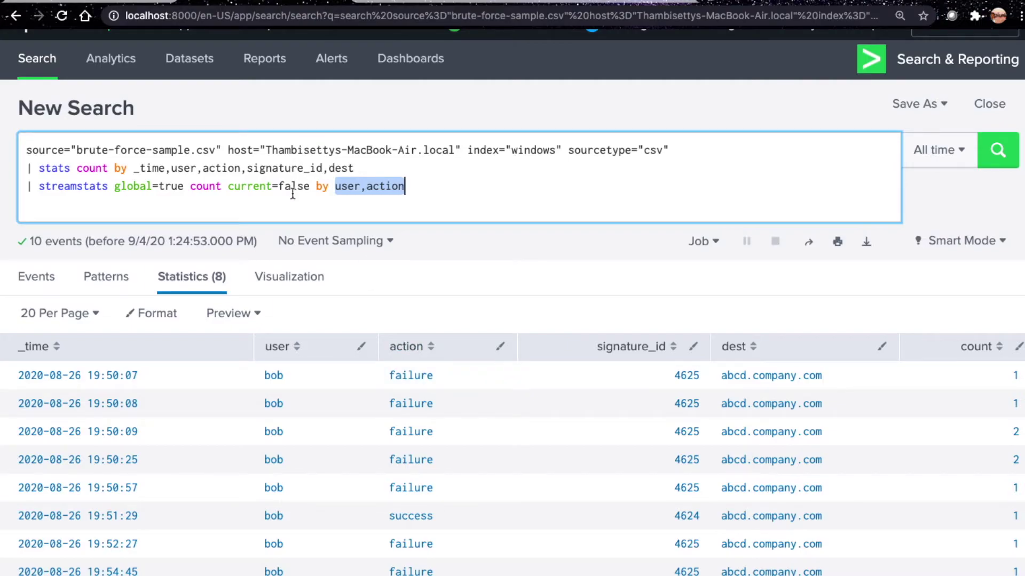
{"action": "left_click", "coordinate": [310, 188]}
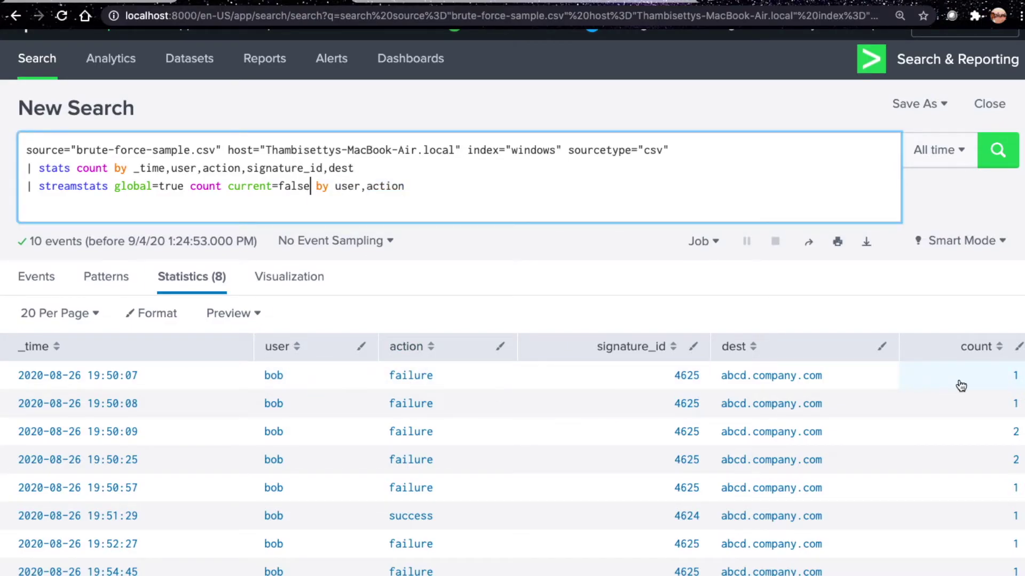
{"action": "double_click", "coordinate": [93, 169]}
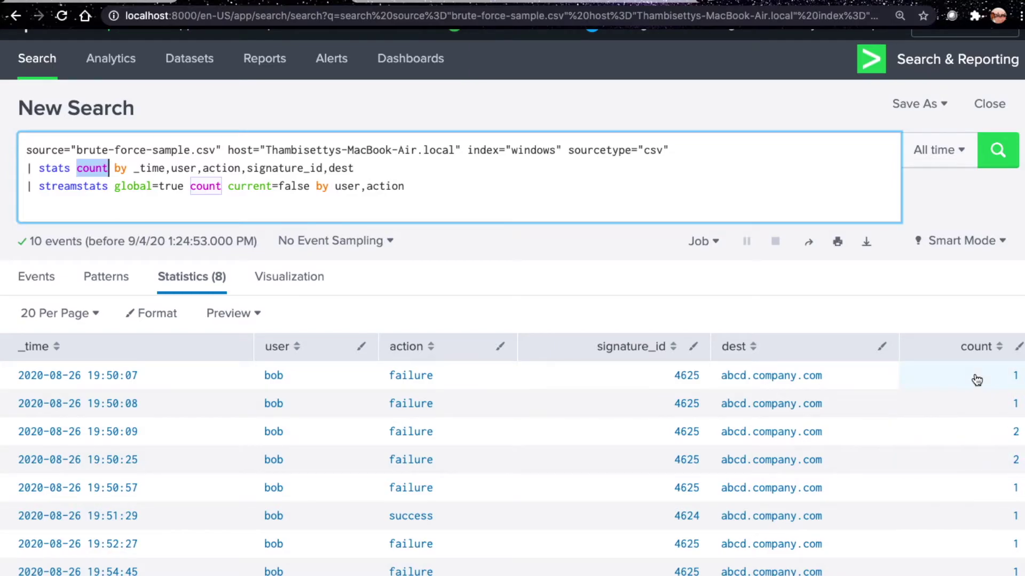
{"action": "left_click", "coordinate": [421, 187]}
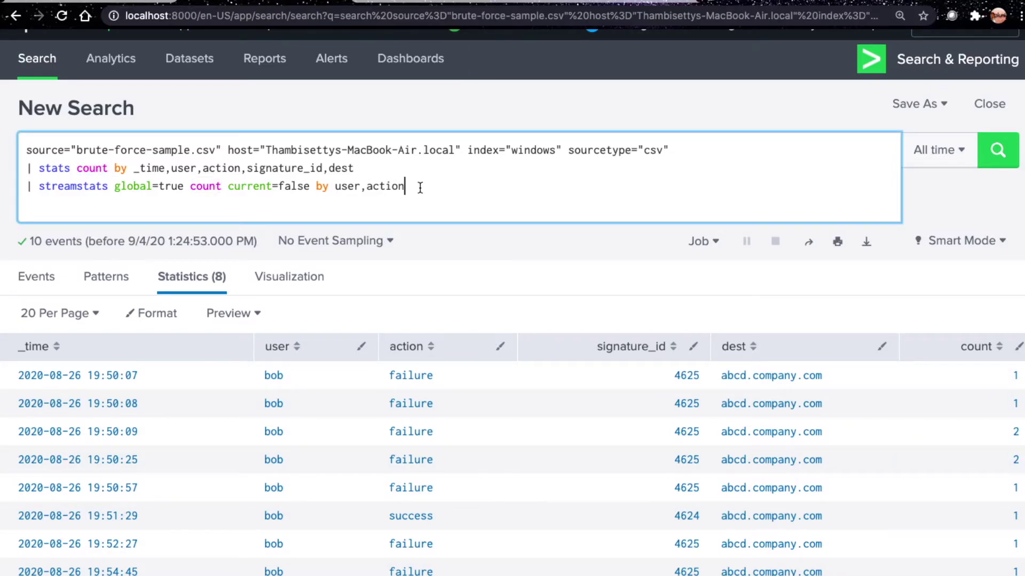
{"action": "key", "text": "Return"}
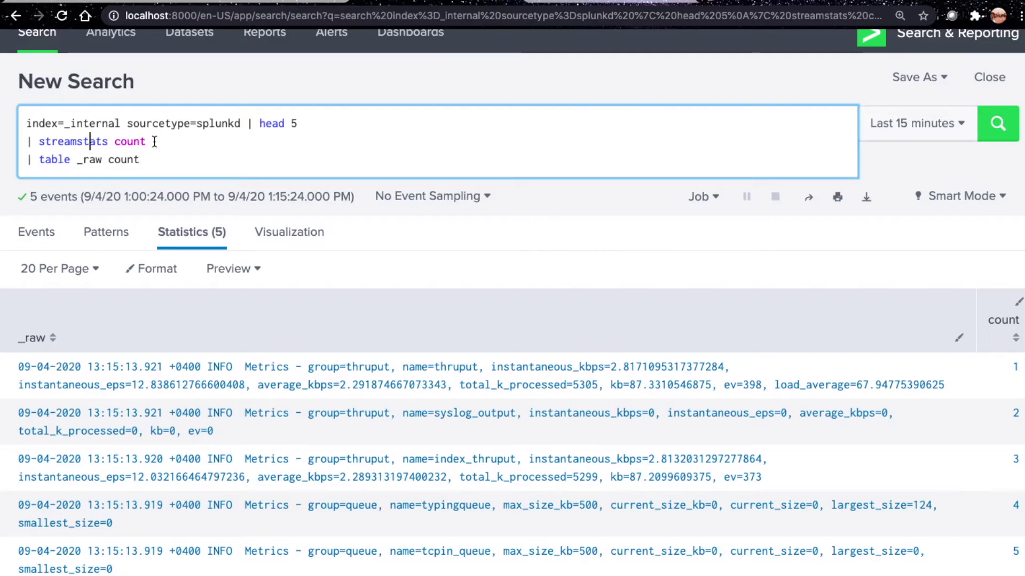
{"action": "left_click", "coordinate": [90, 142]}
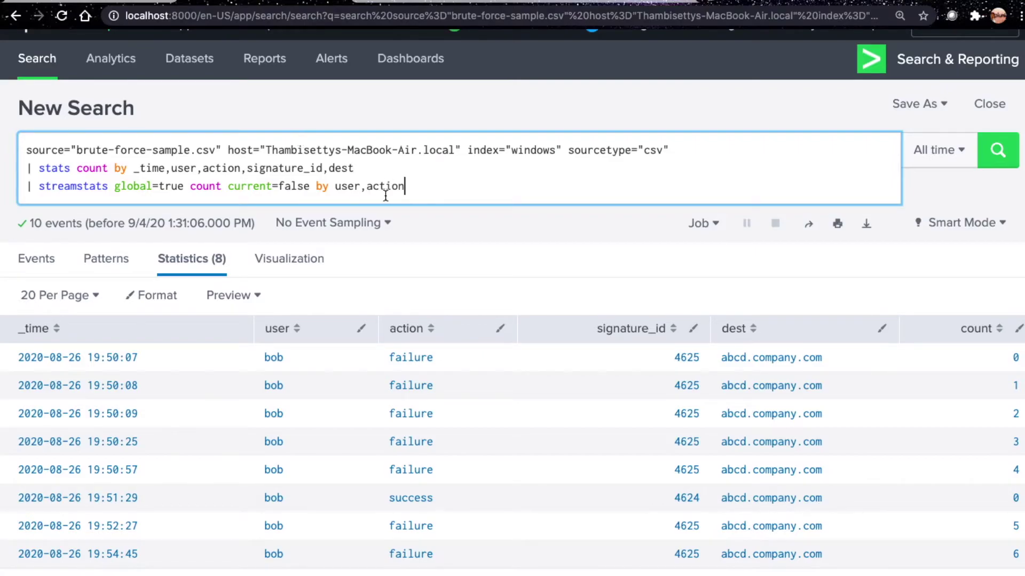
- Open a new query line after the 'streamstats … by user,action' line for the second streamstats
{"action": "left_click", "coordinate": [338, 188]}
{"action": "left_click_drag", "start_coordinate": [340, 188], "coordinate": [409, 190]}
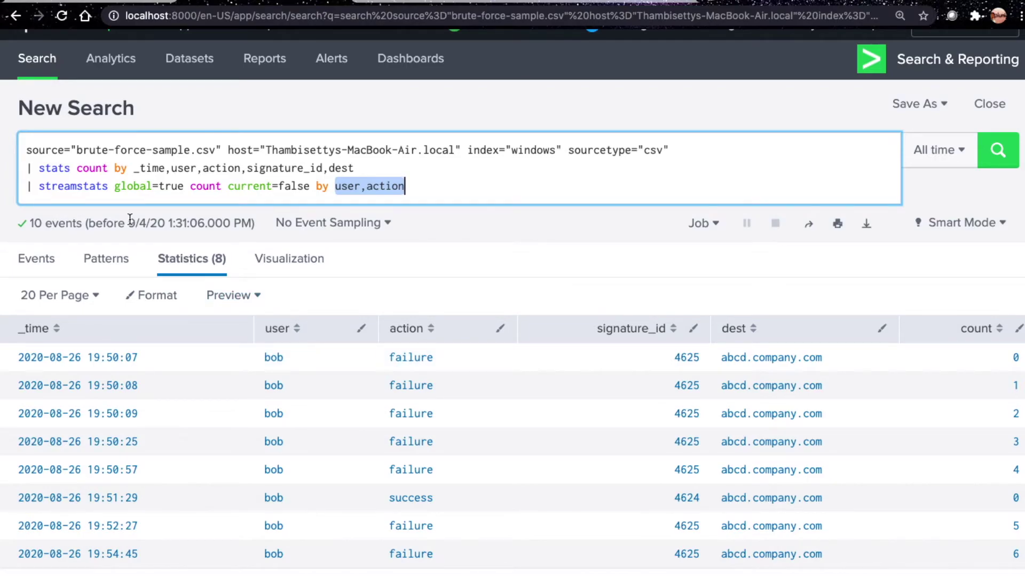
{"action": "left_click", "coordinate": [404, 187]}
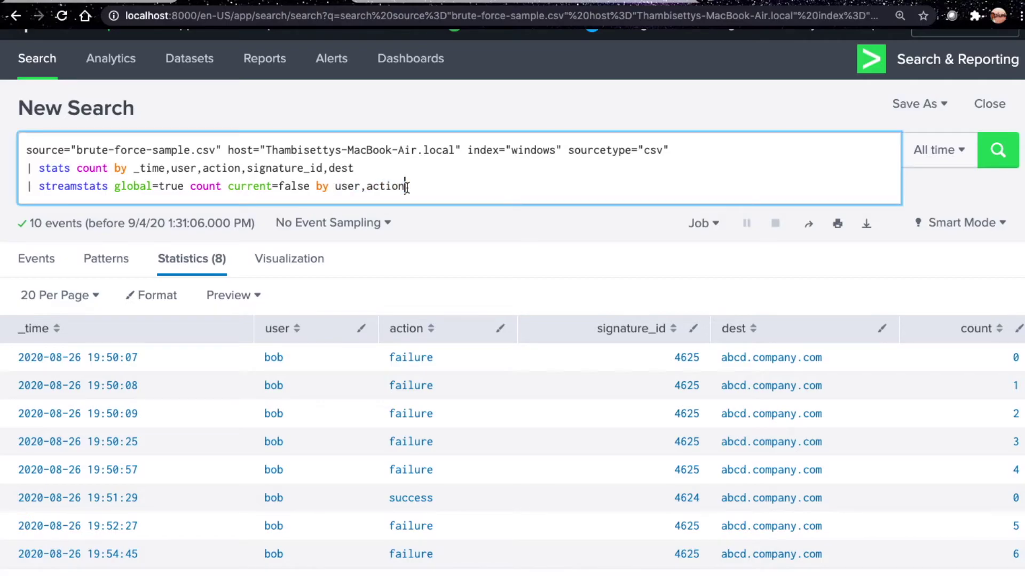
{"action": "key", "text": "shift+Return"}
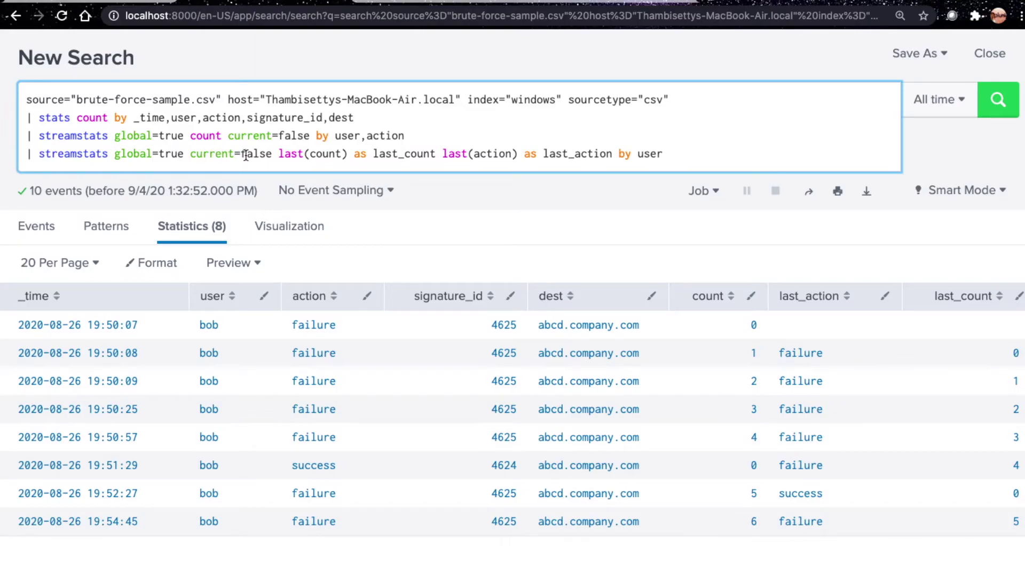
{"action": "left_click", "coordinate": [283, 155]}
{"action": "key", "text": "End"}
{"action": "left_click", "coordinate": [239, 154]}
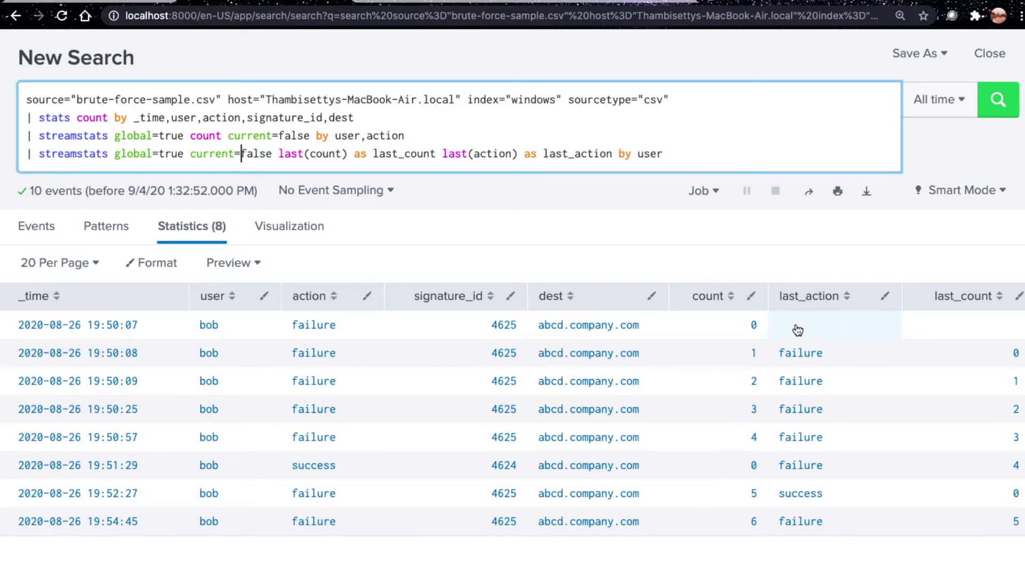
{"action": "left_click_drag", "start_coordinate": [45, 154], "coordinate": [691, 327]}
{"action": "left_click", "coordinate": [296, 152]}
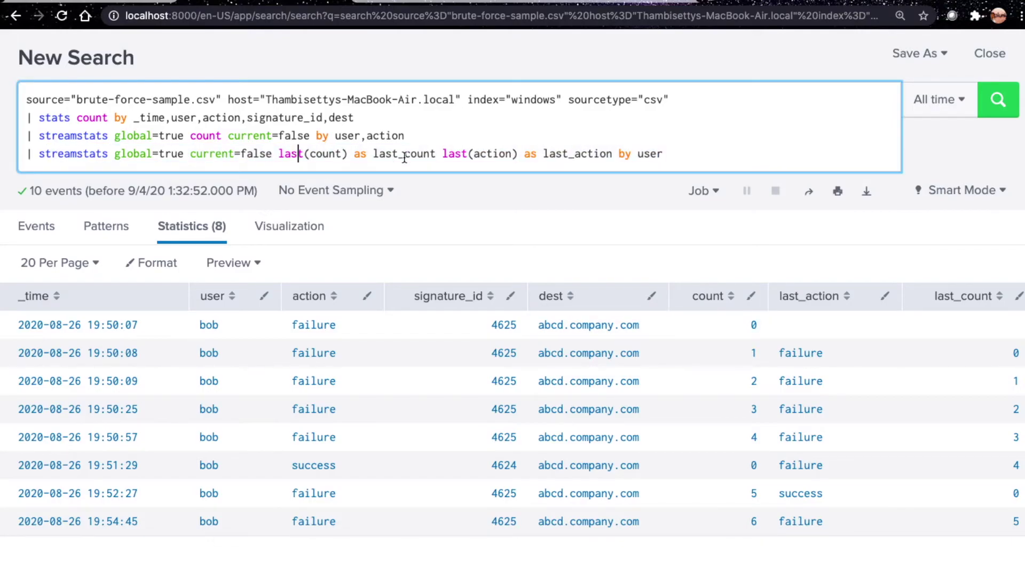
{"action": "left_click", "coordinate": [404, 154]}
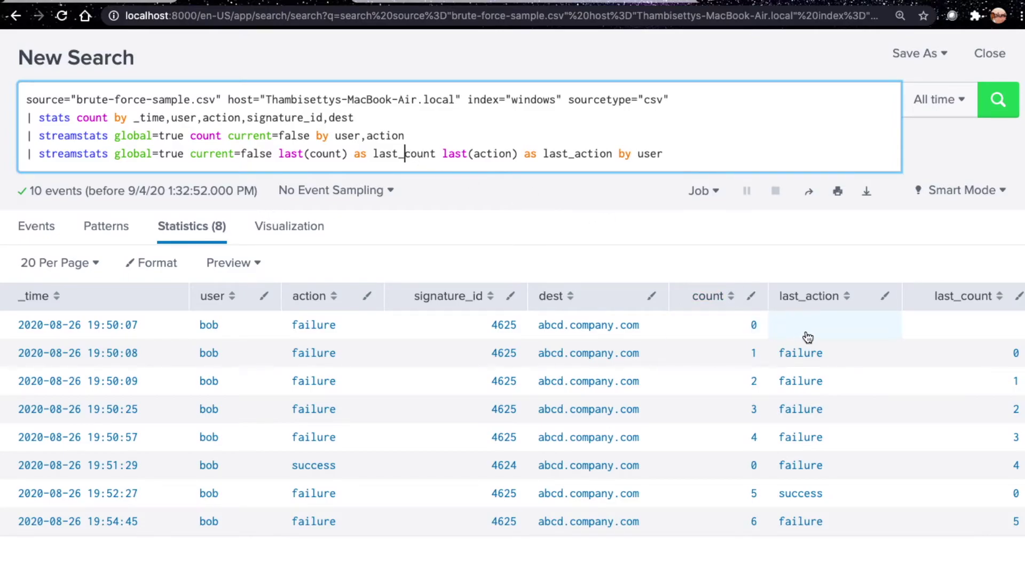
{"action": "left_click", "coordinate": [209, 154]}
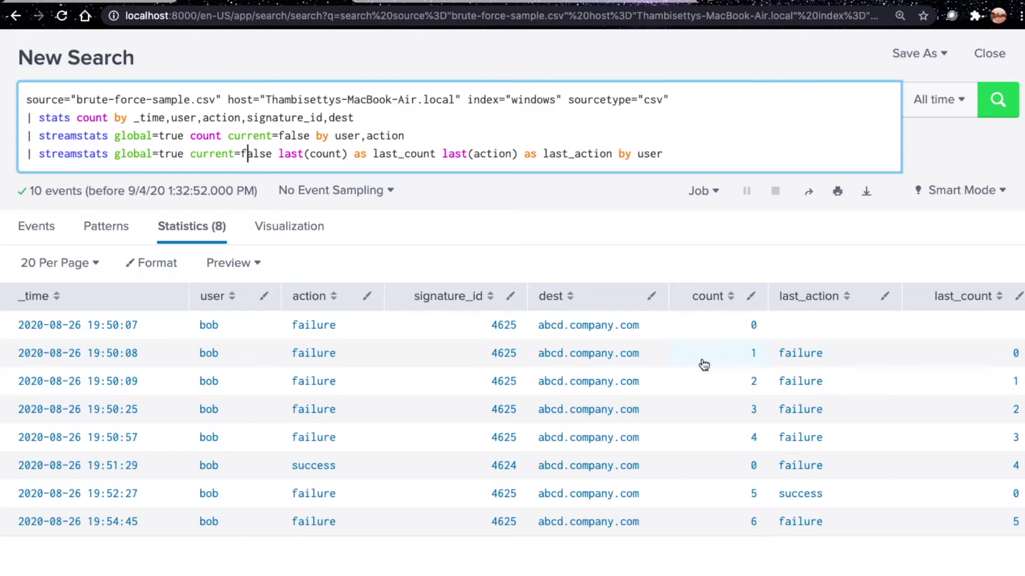
{"action": "left_click", "coordinate": [324, 154]}
- Add the filter '| search last_action="failure" AND action="success" AND last_count>=4 AND count=0', removing extra pasted lines
{"action": "type", "text": "| search last_action=\"failure\" AND action=\"success\" AND last_count>=4 AND count=0 | eval failure_count=last_count+1 | fields - last_action,count,last_count | convert ctime(_time) timeformat=\"%d/%m/%Y %T\""}
{"action": "left_click_drag", "start_coordinate": [26, 190], "coordinate": [332, 234]}
{"action": "key", "text": "BackSpace"}
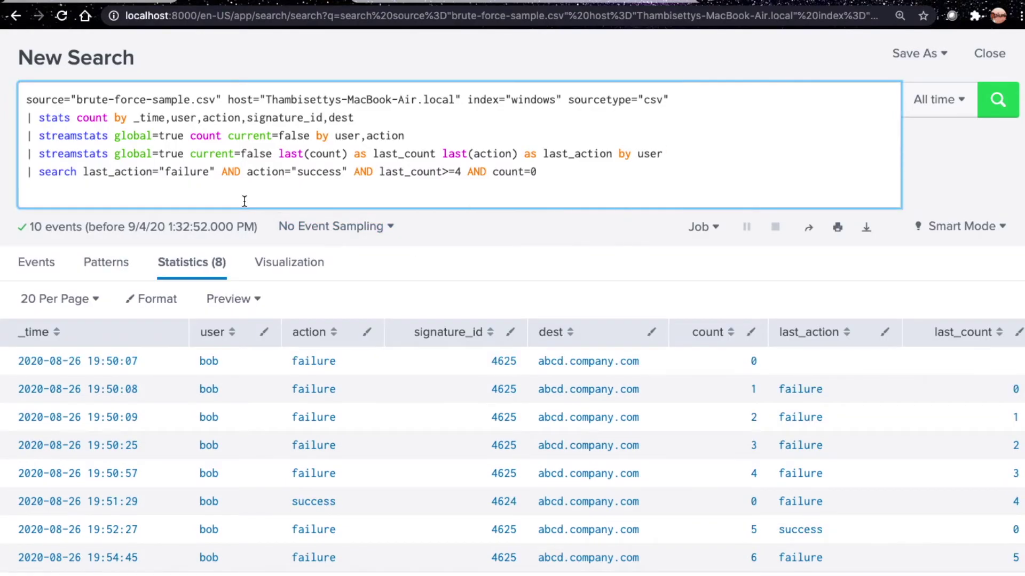
{"action": "scroll", "coordinate": [705, 414], "scroll_direction": "down", "scroll_amount": 1}
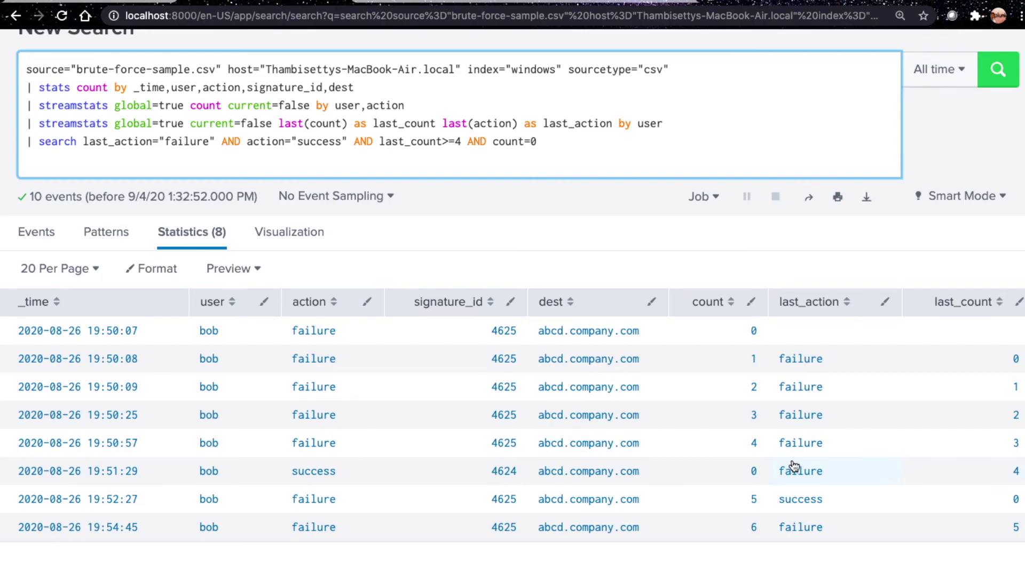
- Run the search ending with the filter last_action="failure", action="success", last_count>=4 and count=0
{"action": "left_click", "coordinate": [567, 145]}
{"action": "key", "text": "Return"}
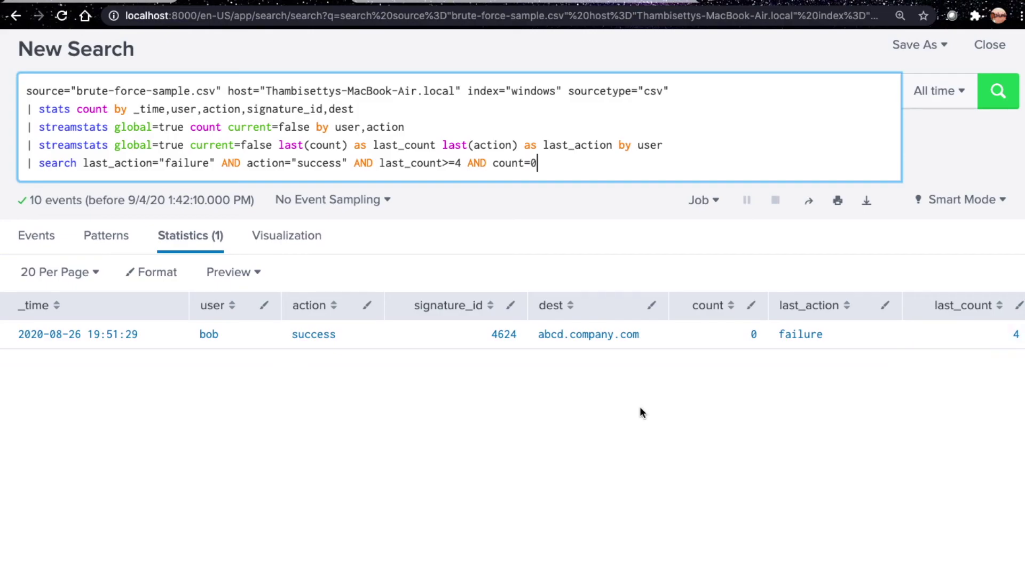
- Paste the eval failure_count=last_count+1, fields - last_action,count,last_count and convert ctime(_time) lines after the filter
{"action": "type", "text": "| eval failure_count=last_count+1 | fields - last_action,count,last_count | convert ctime(_time) timeformat=\"%d/%m/%Y %T\""}
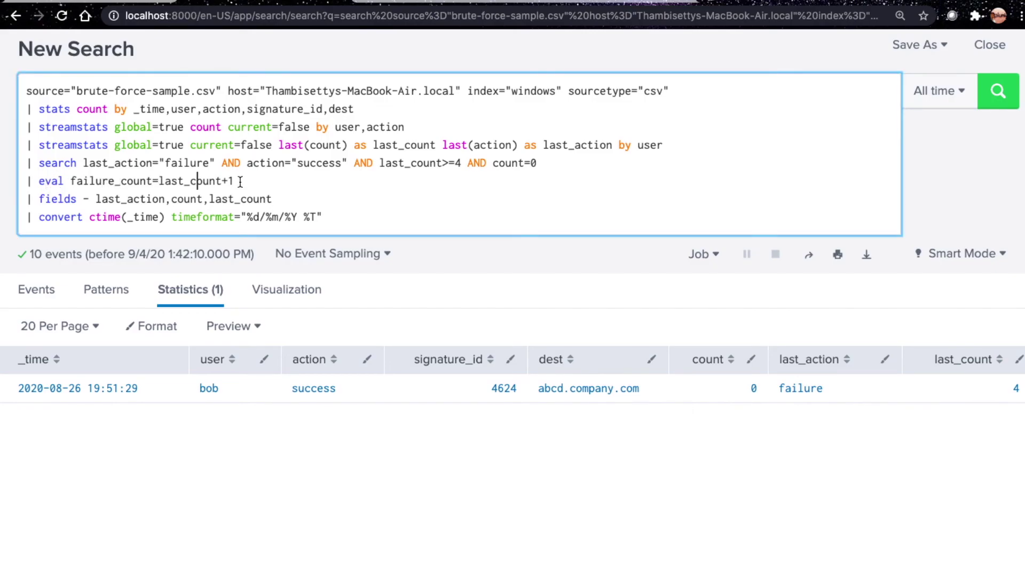
- Delete the fields and convert lines and rerun with only the eval failure_count stage
{"action": "left_click", "coordinate": [197, 181]}
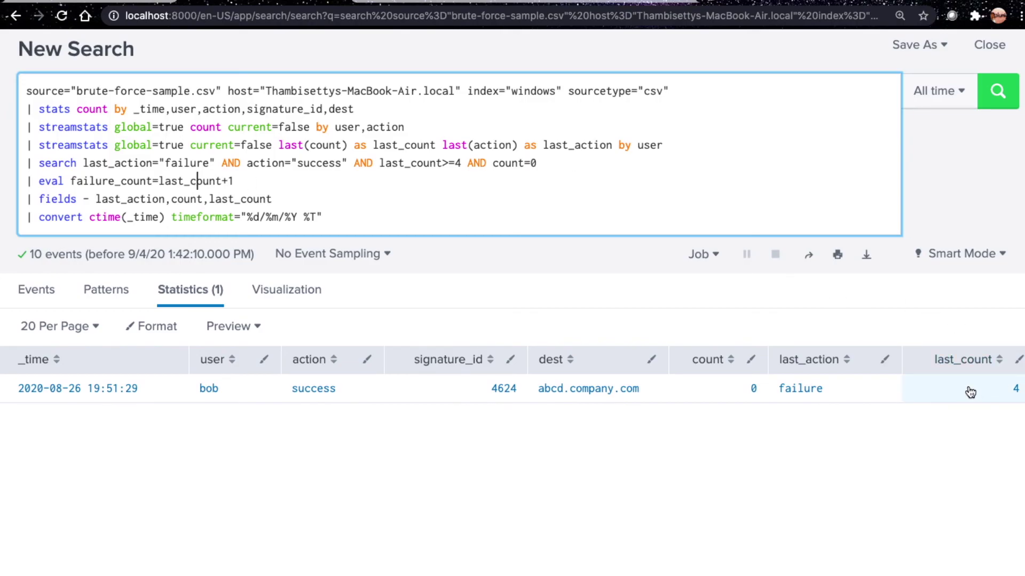
{"action": "left_click_drag", "start_coordinate": [23, 201], "coordinate": [323, 218]}
{"action": "key", "text": "BackSpace"}
{"action": "key", "text": "BackSpace"}
{"action": "key", "text": "Return"}
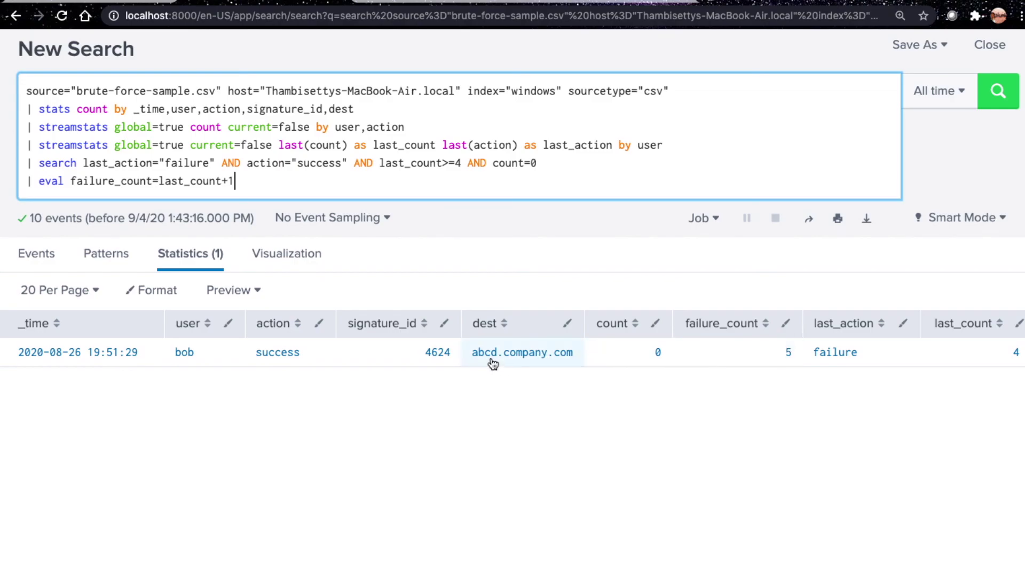
- Re-add '| fields - last_action,count,last_count' without the convert line and rerun the search
{"action": "key", "text": "shift+Return"}
{"action": "type", "text": "|"}
{"action": "type", "text": "fields - last_action,count,last_count | convert ctime(_time) timeformat=\"%d/%m/%Y %T\""}
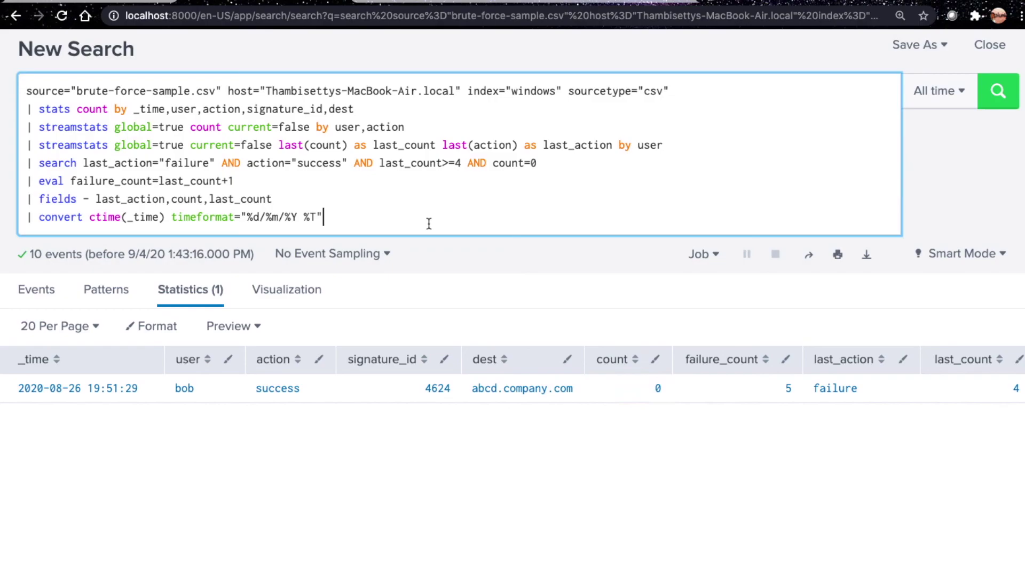
{"action": "key", "text": "super+BackSpace"}
{"action": "key", "text": "BackSpace"}
{"action": "key", "text": "Return"}
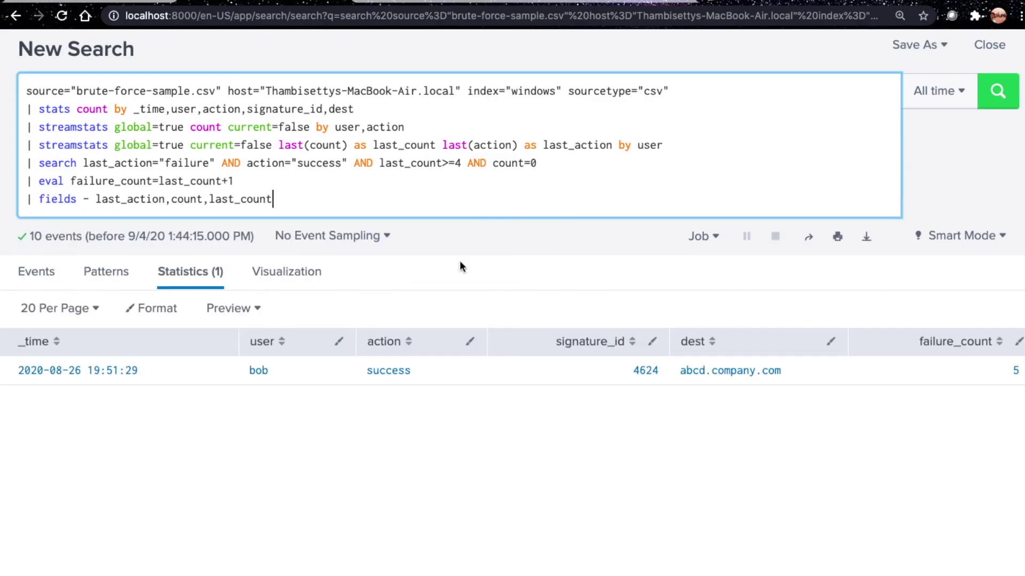